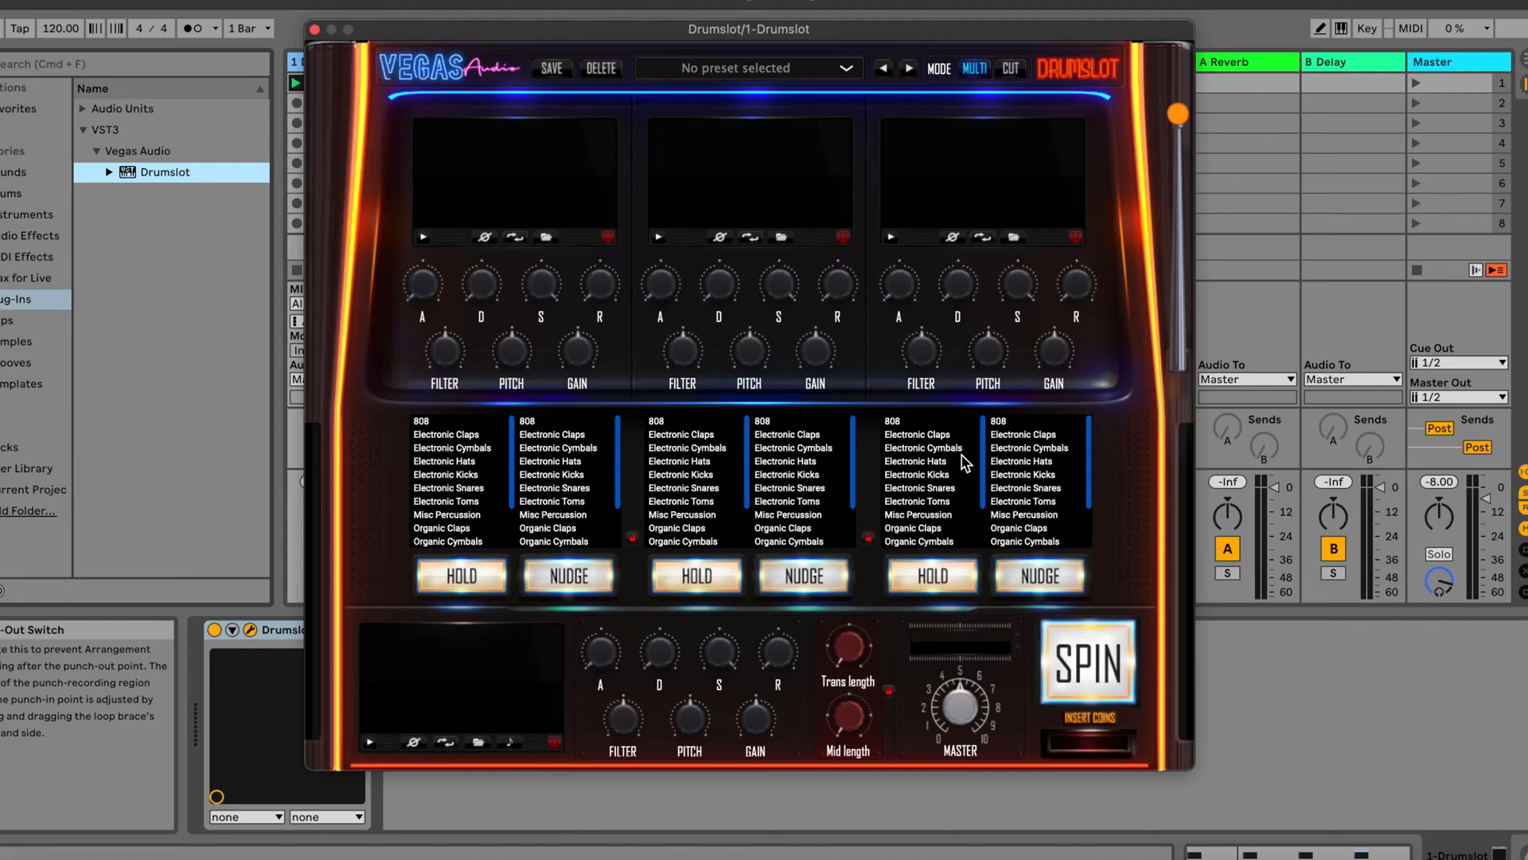
Load the Electronic Kicks category into all three layers and spin random kick combinations three times
click(458, 476)
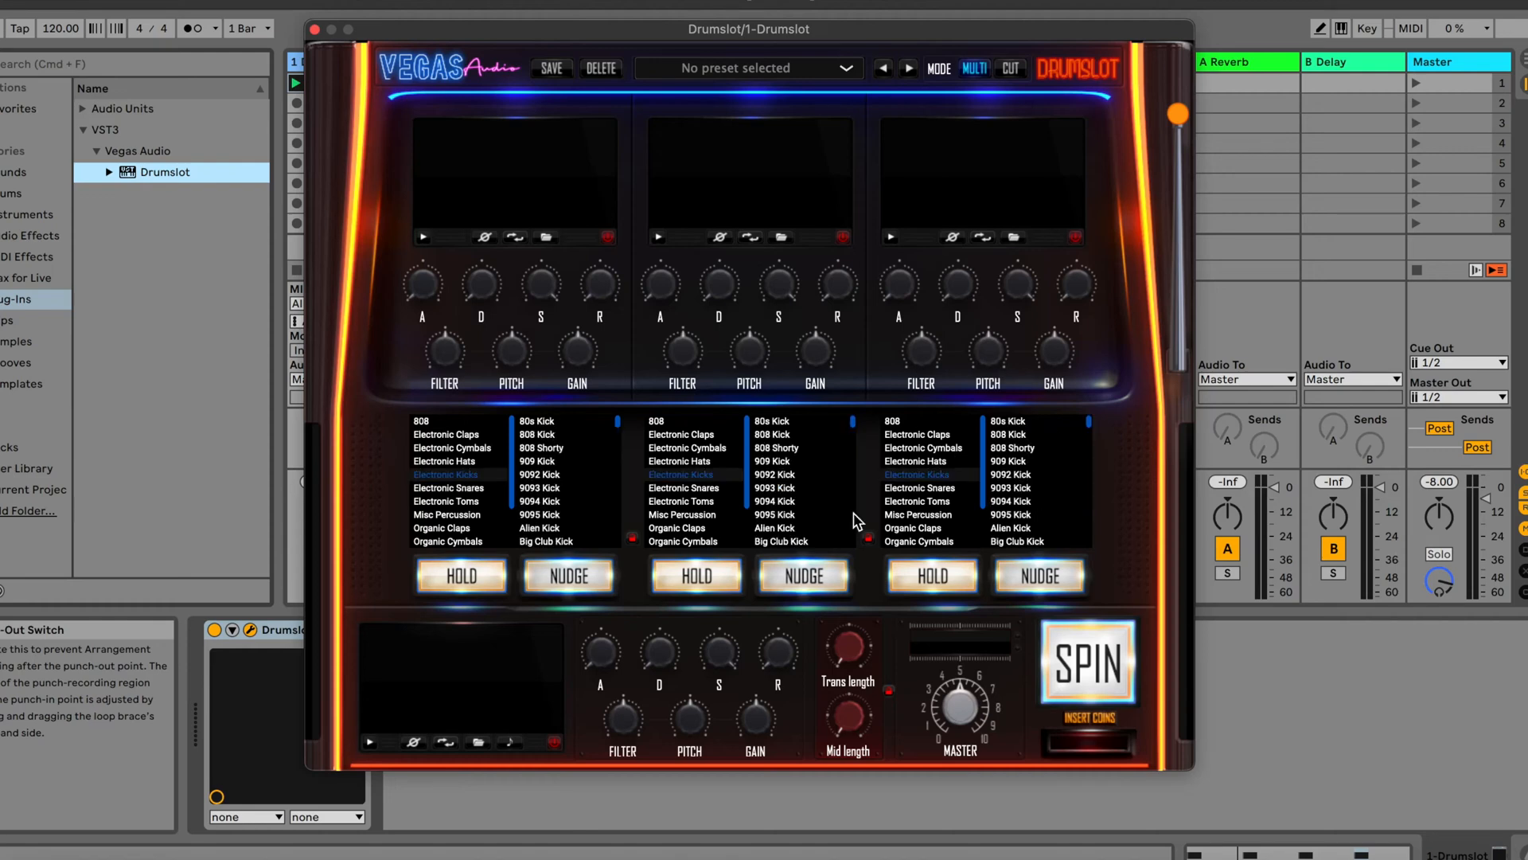
click(1106, 651)
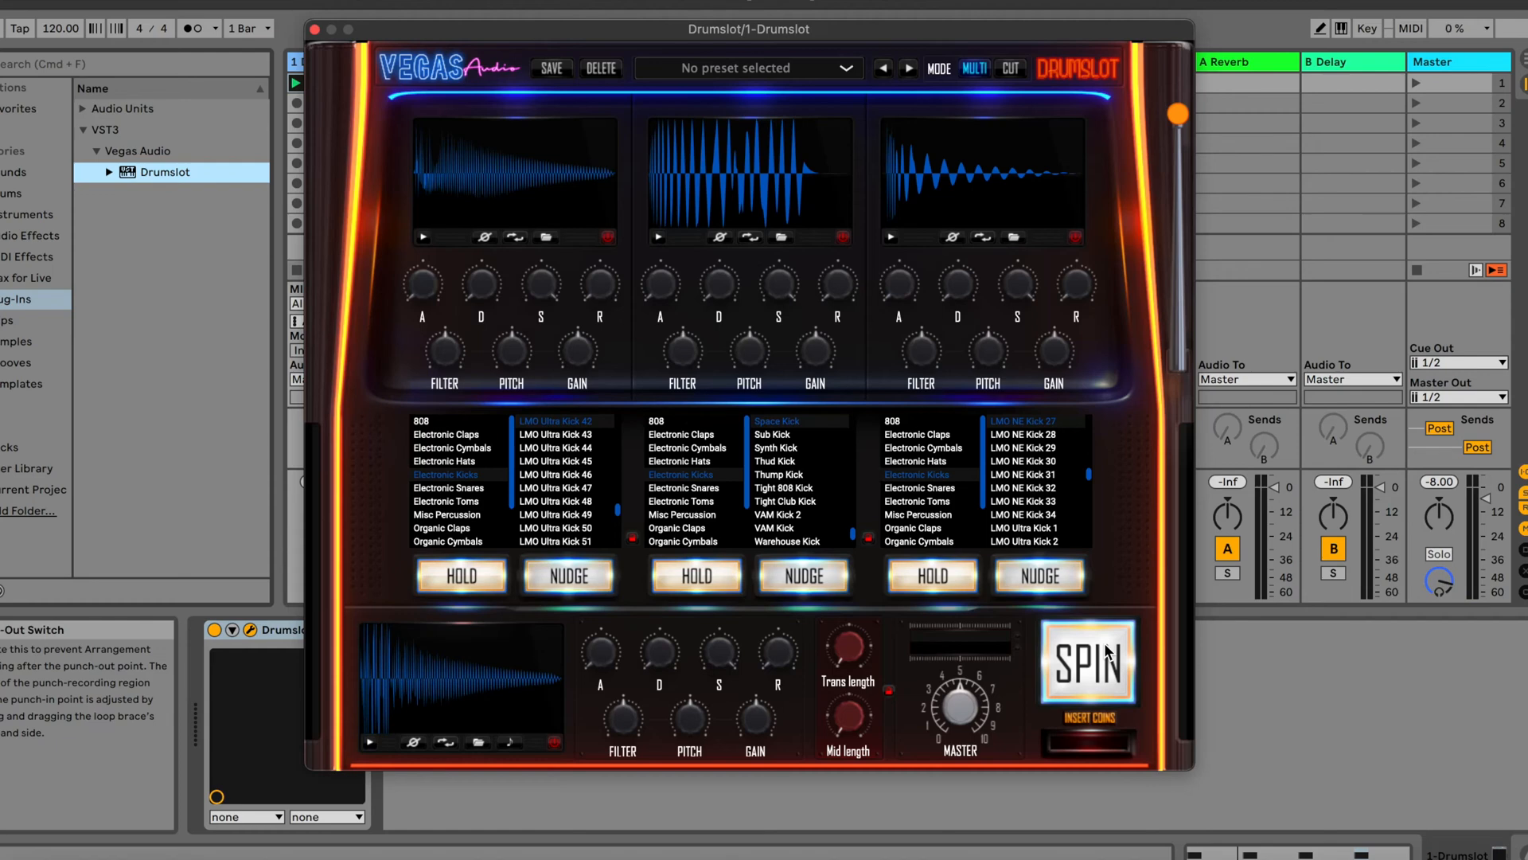
click(1107, 651)
click(1106, 651)
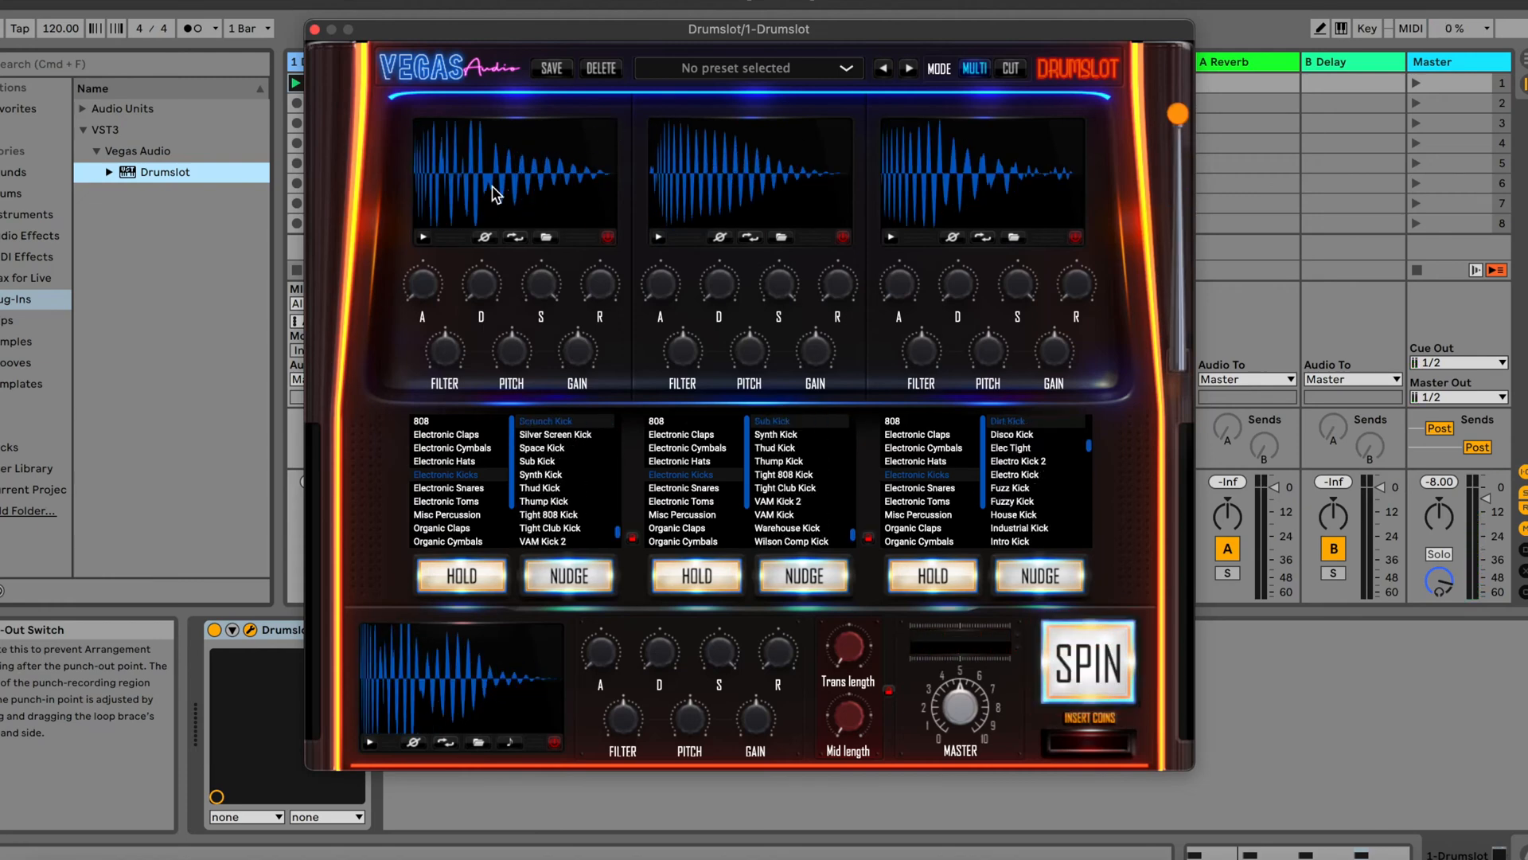
Audition each of the three kick layers on its own and the combined kick output several times
click(425, 239)
click(658, 238)
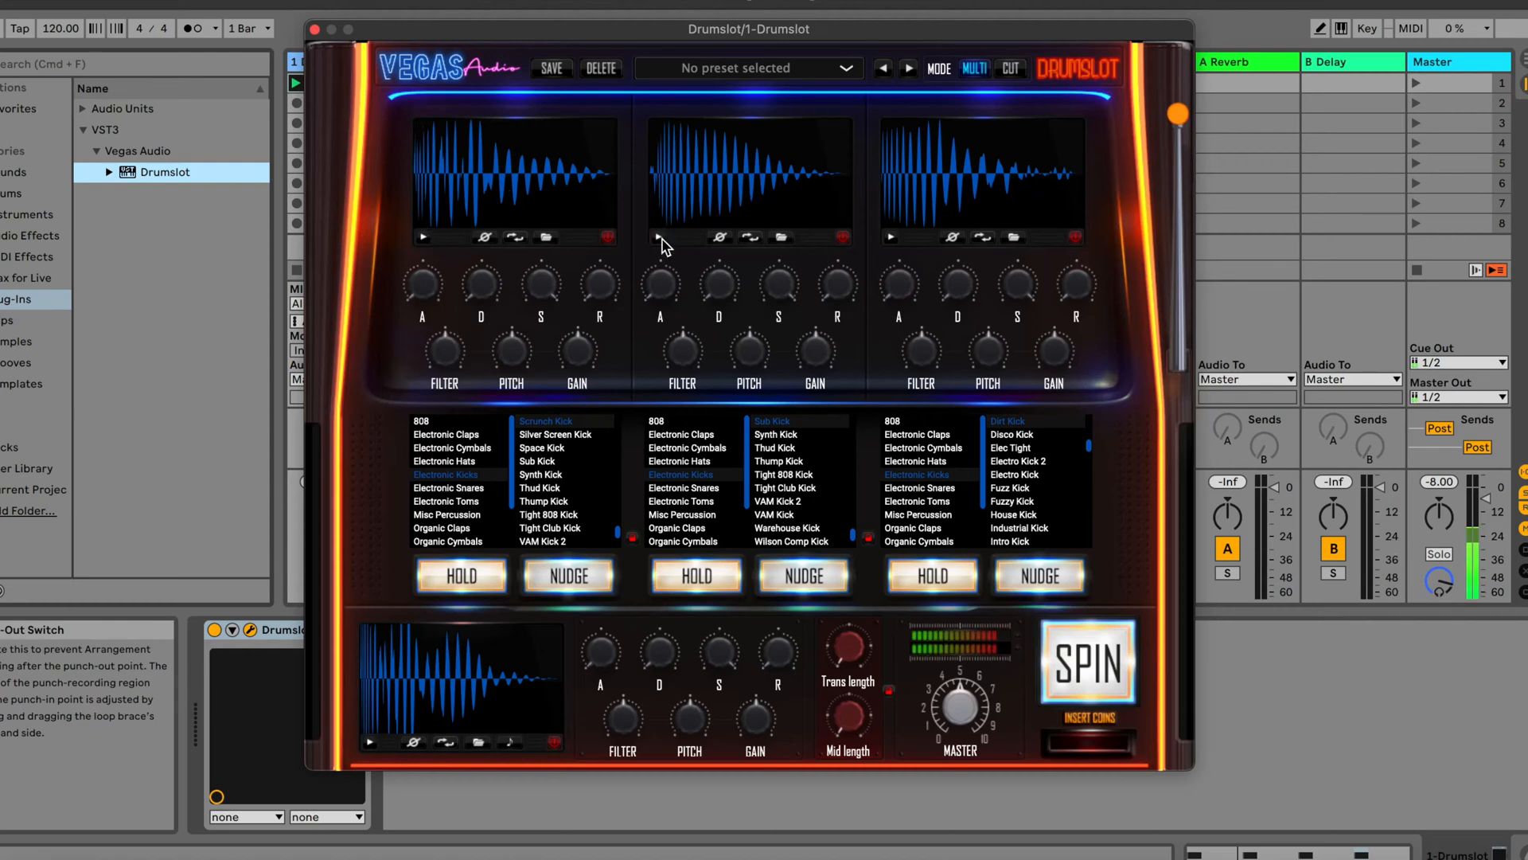
click(890, 236)
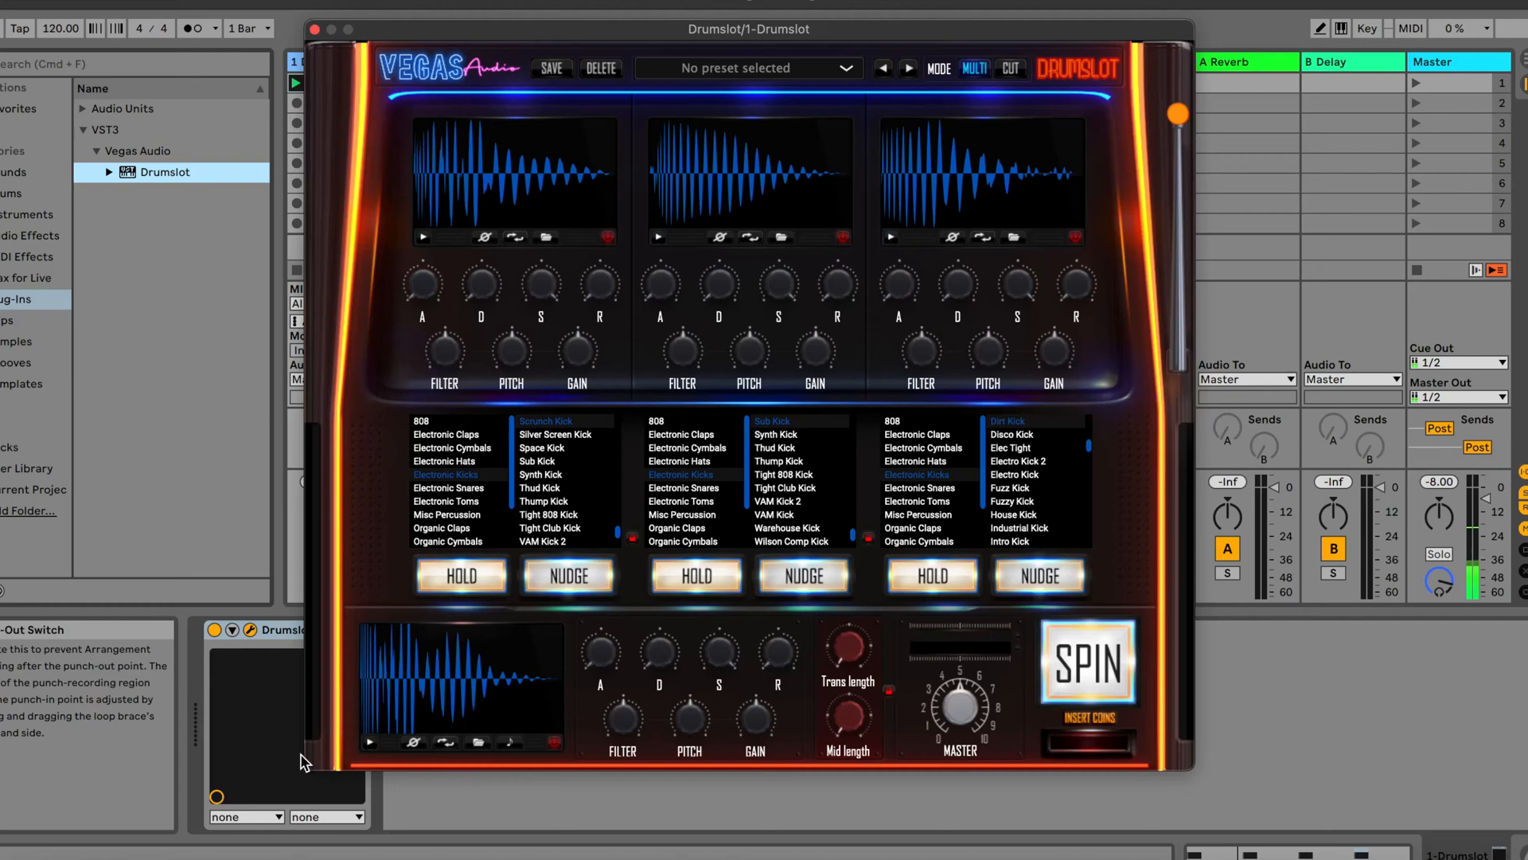
click(372, 744)
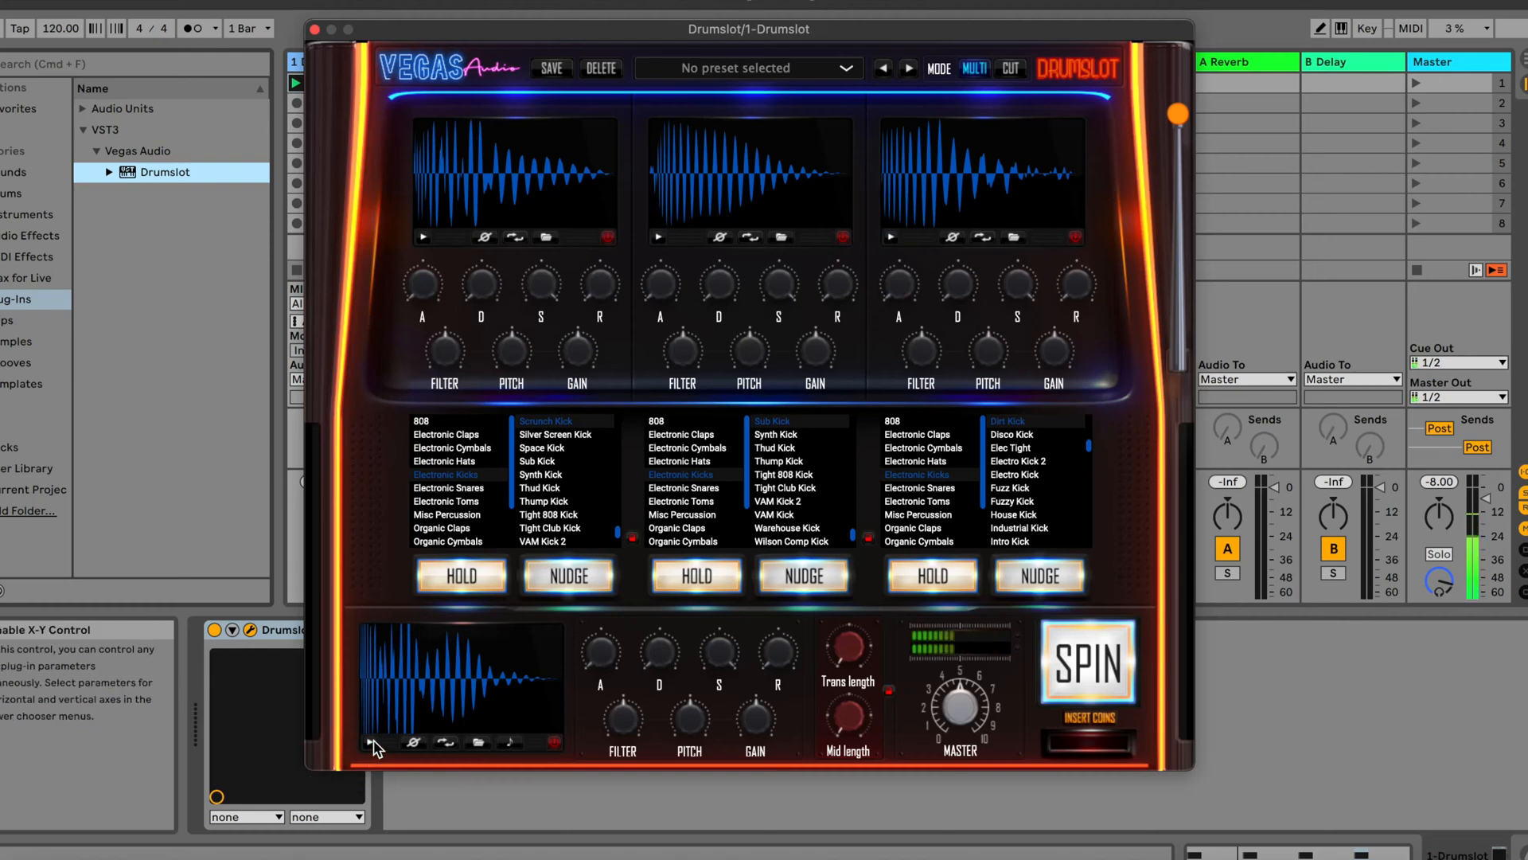
click(372, 744)
click(372, 744)
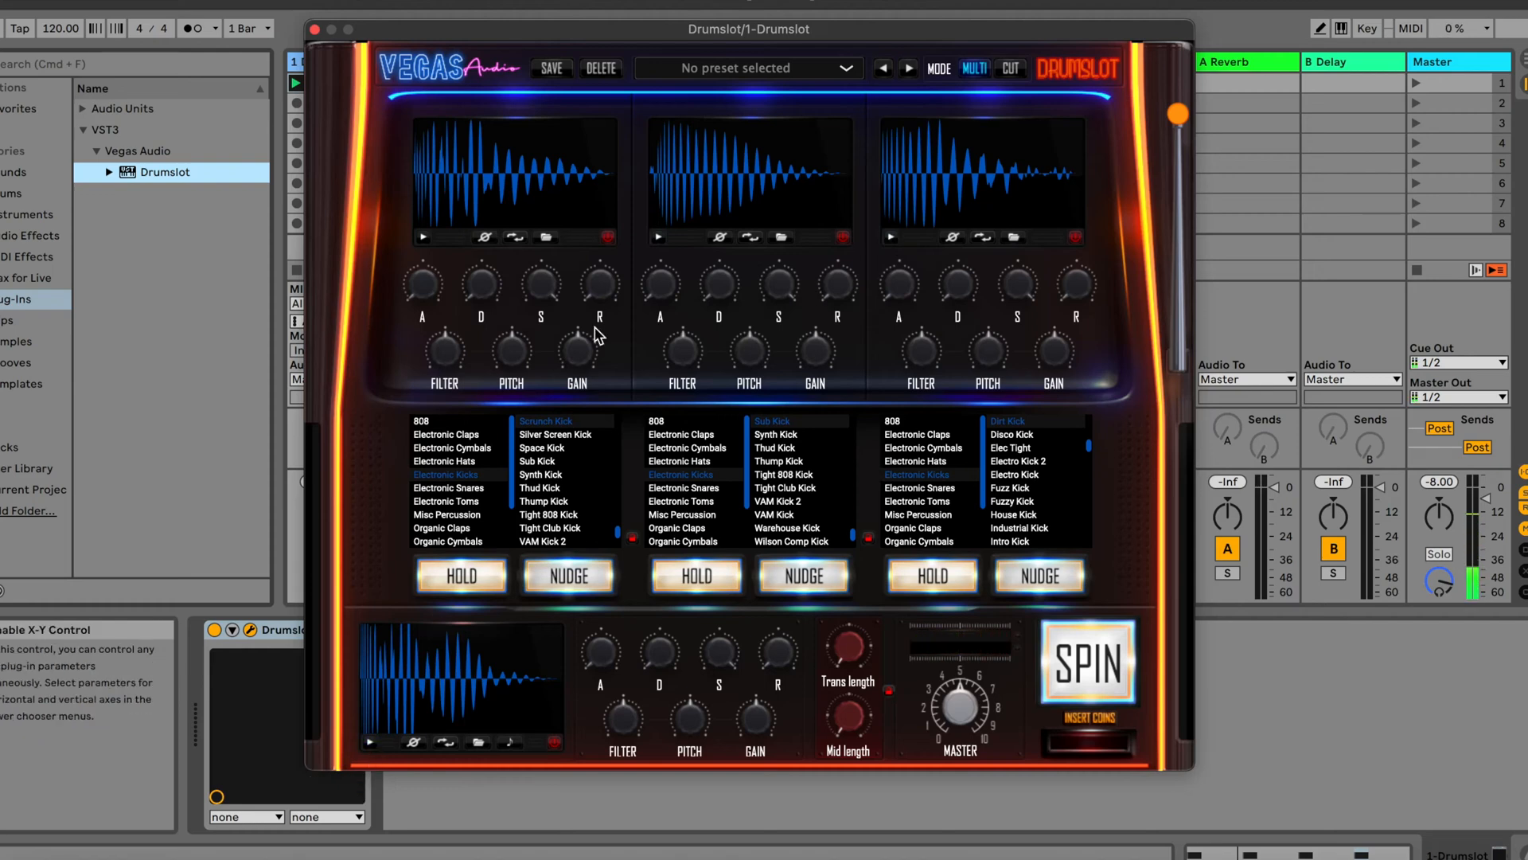
Audition the first layer with its phase inverted and with the sample reversed, switching each option back off
click(484, 236)
click(422, 237)
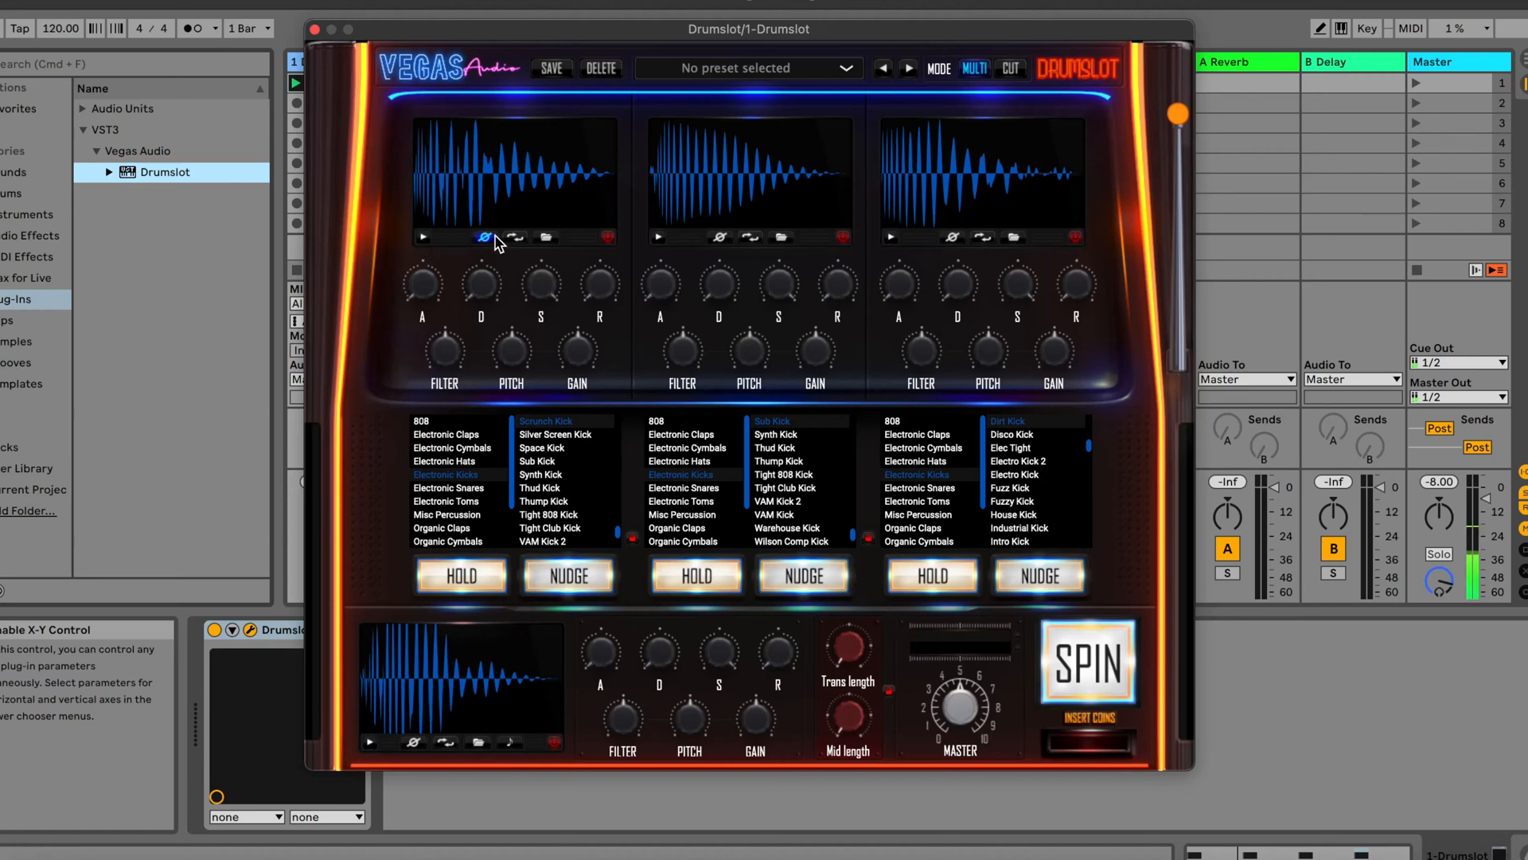
click(494, 238)
click(511, 238)
click(425, 237)
click(515, 237)
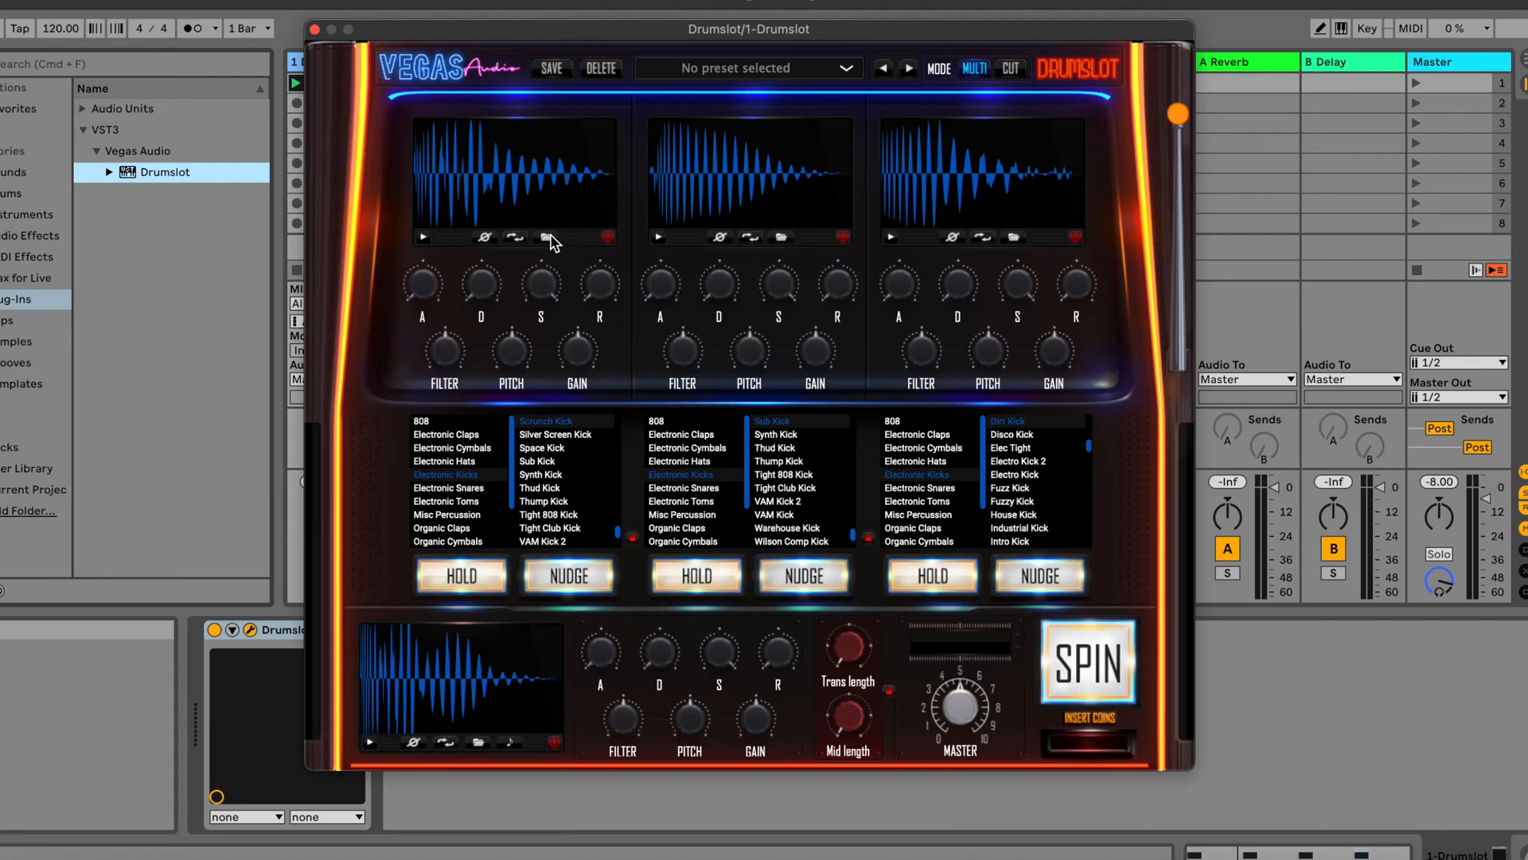
Shift the Drumslot window aside, start playback of the session, and move the window back over the mixer
drag(963, 32, 1218, 86)
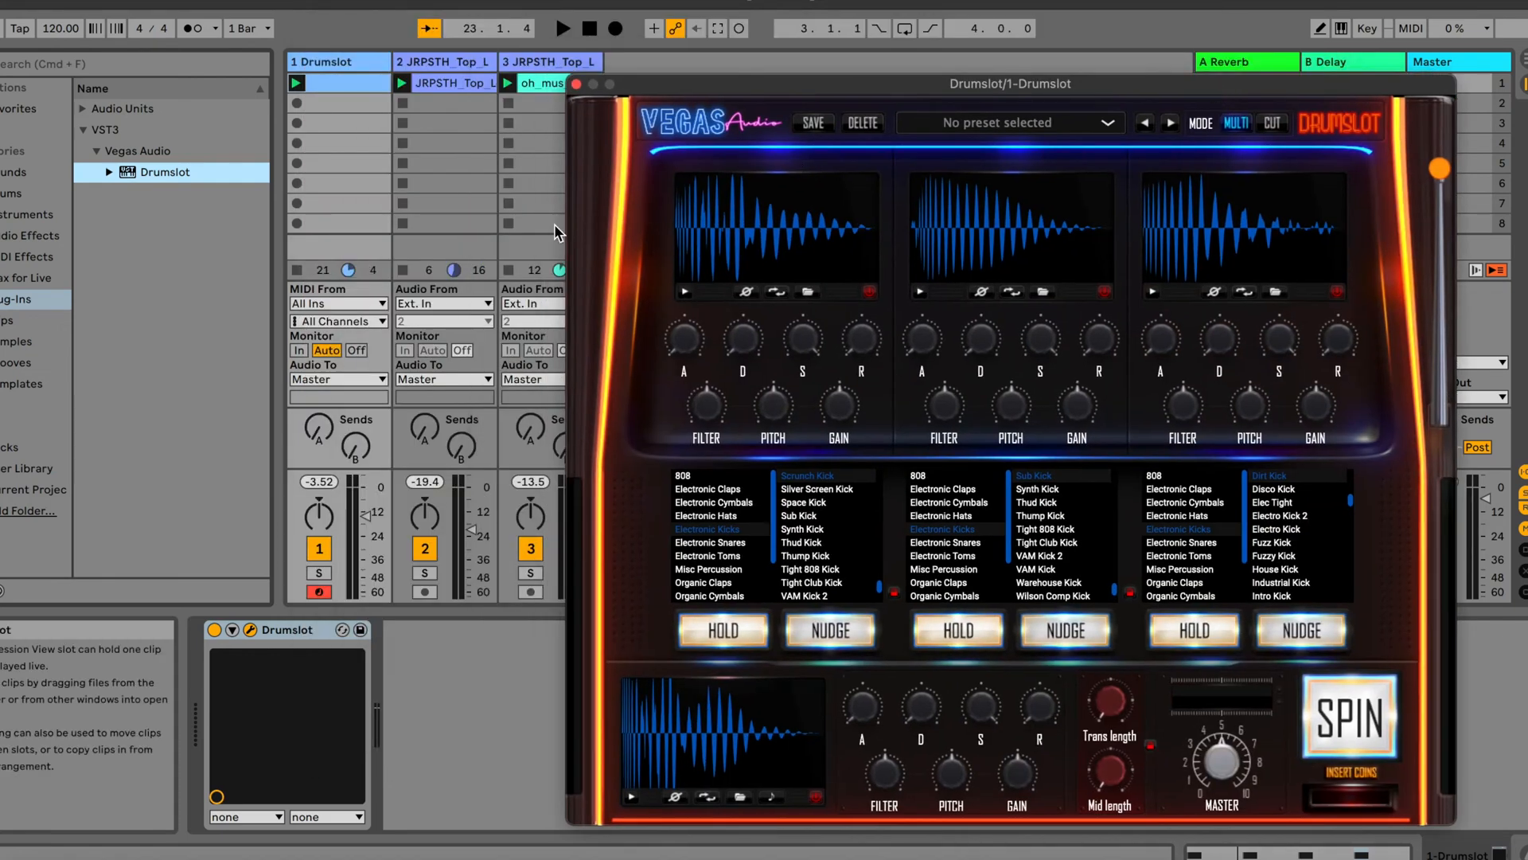
click(714, 70)
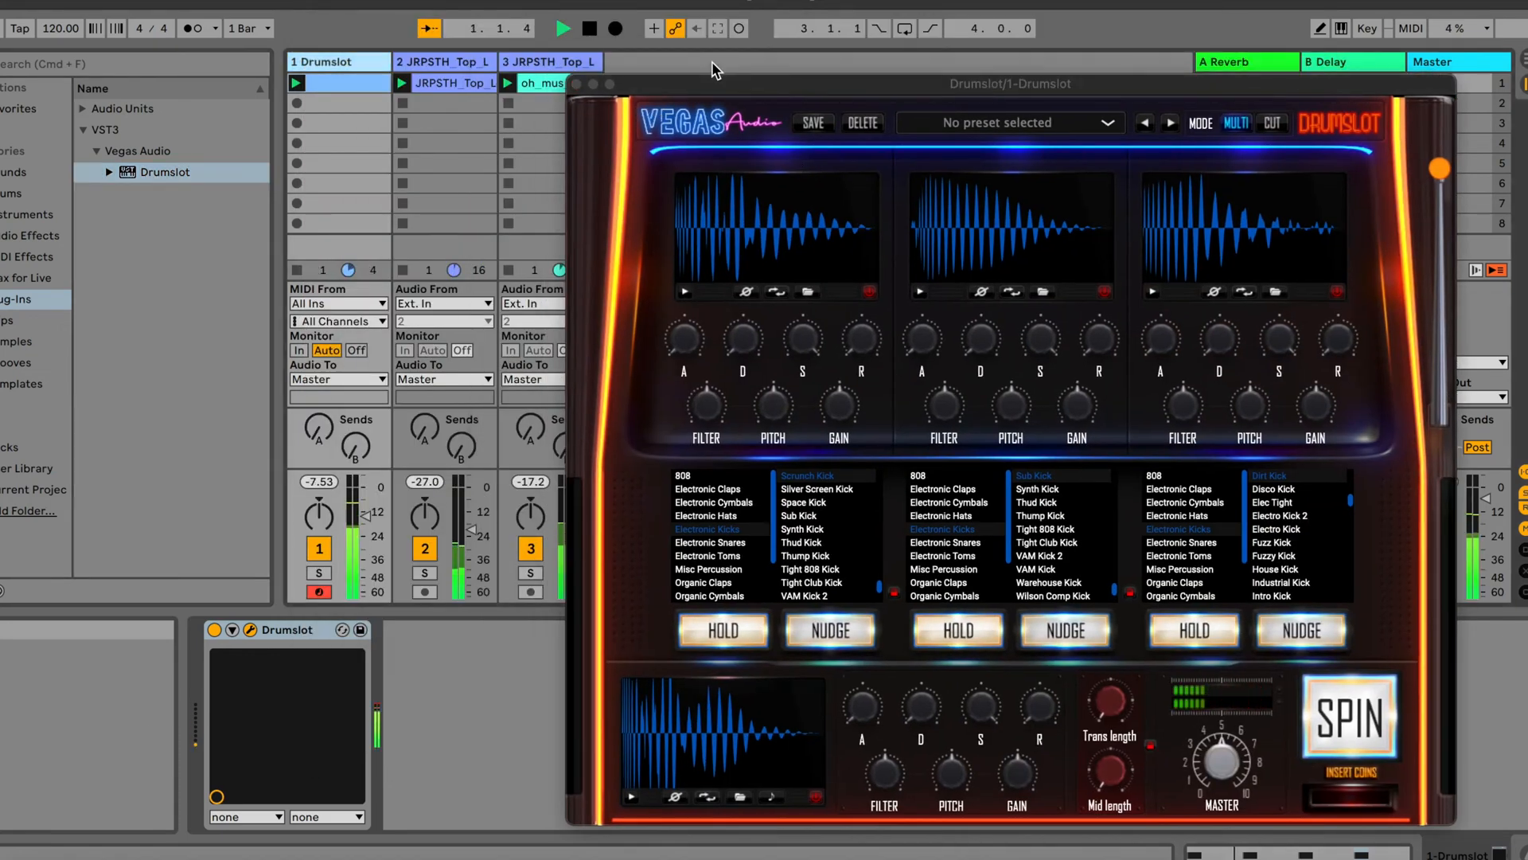
drag(800, 87, 542, 32)
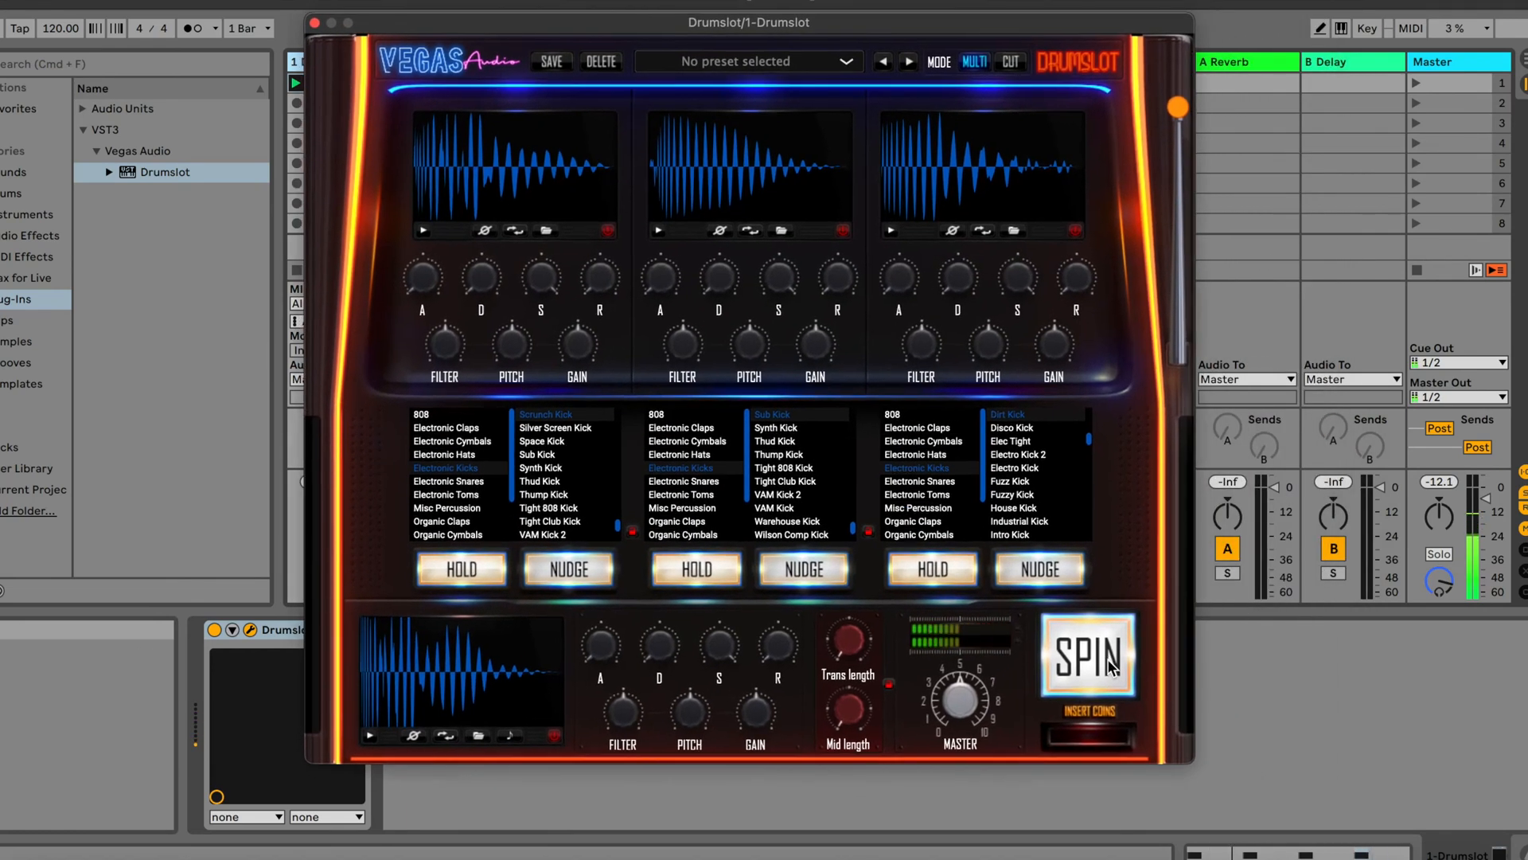
Adjust the plug-in's master level and spin three new kick combinations while the session plays
drag(955, 703, 946, 756)
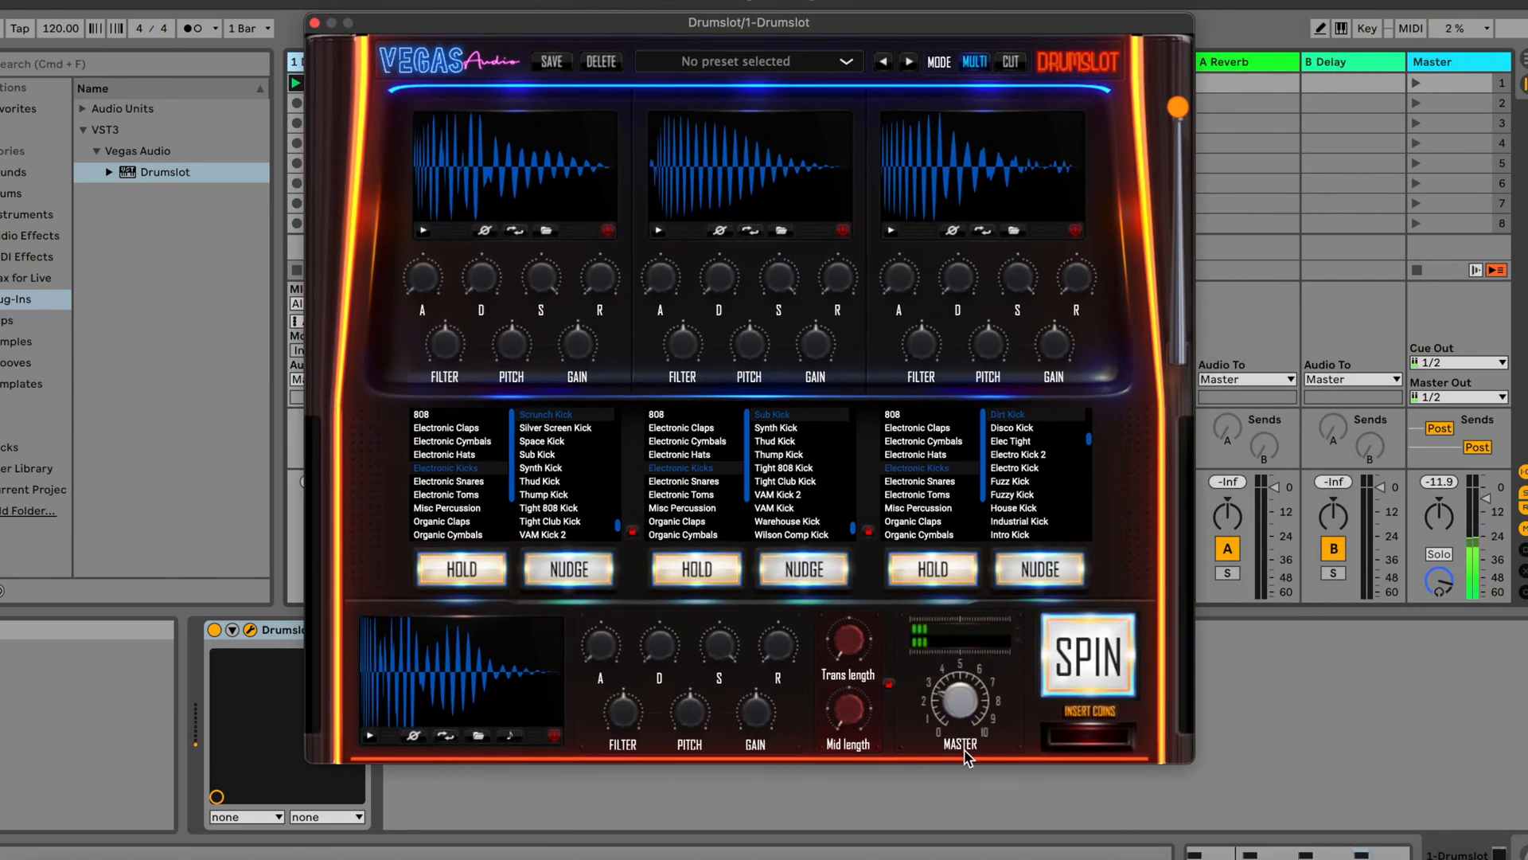
click(1092, 673)
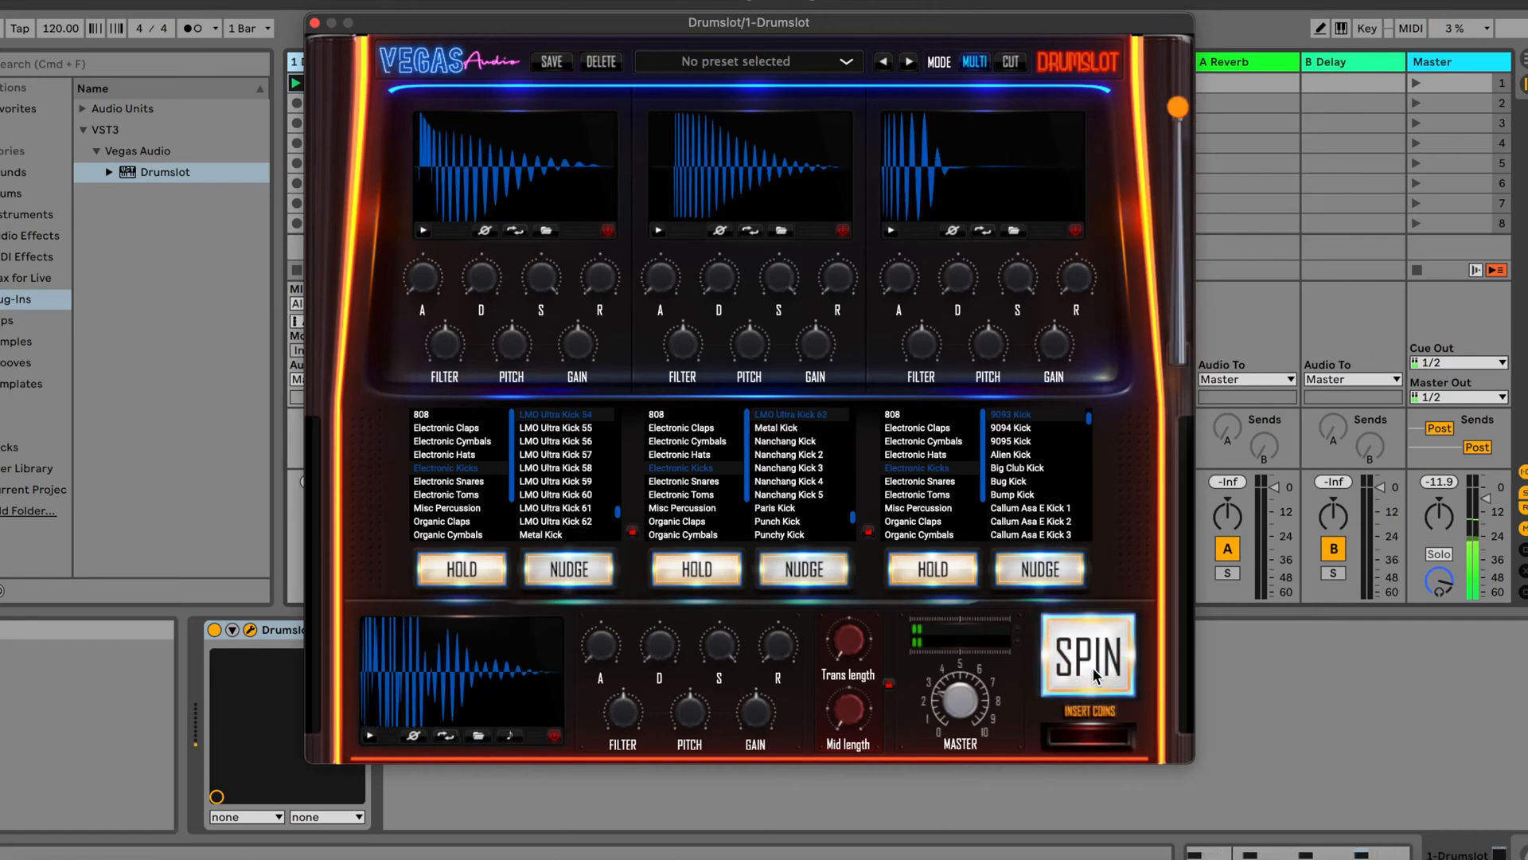
click(1092, 673)
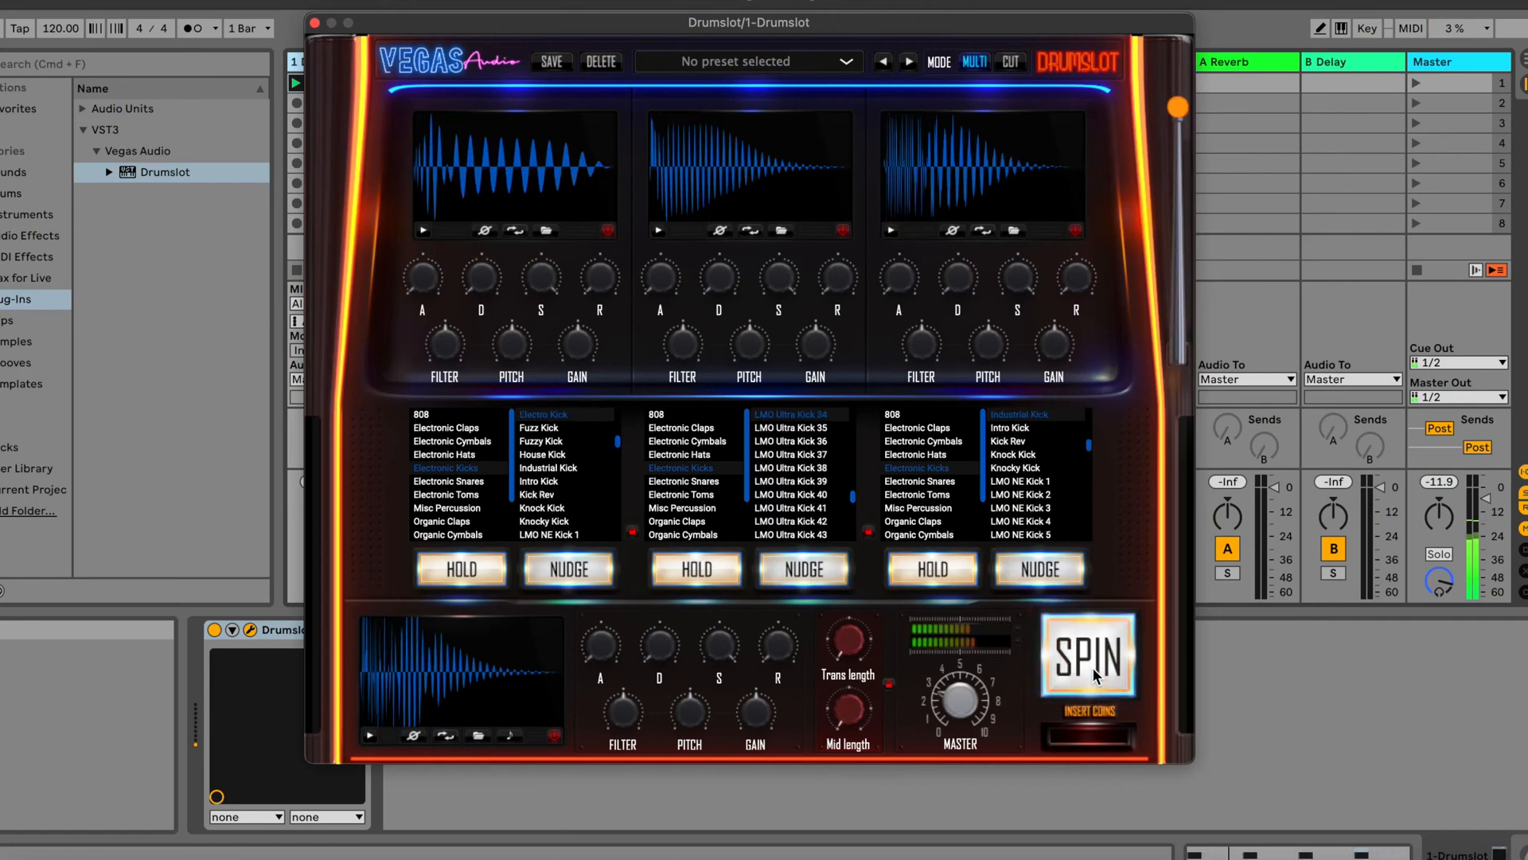
click(1092, 672)
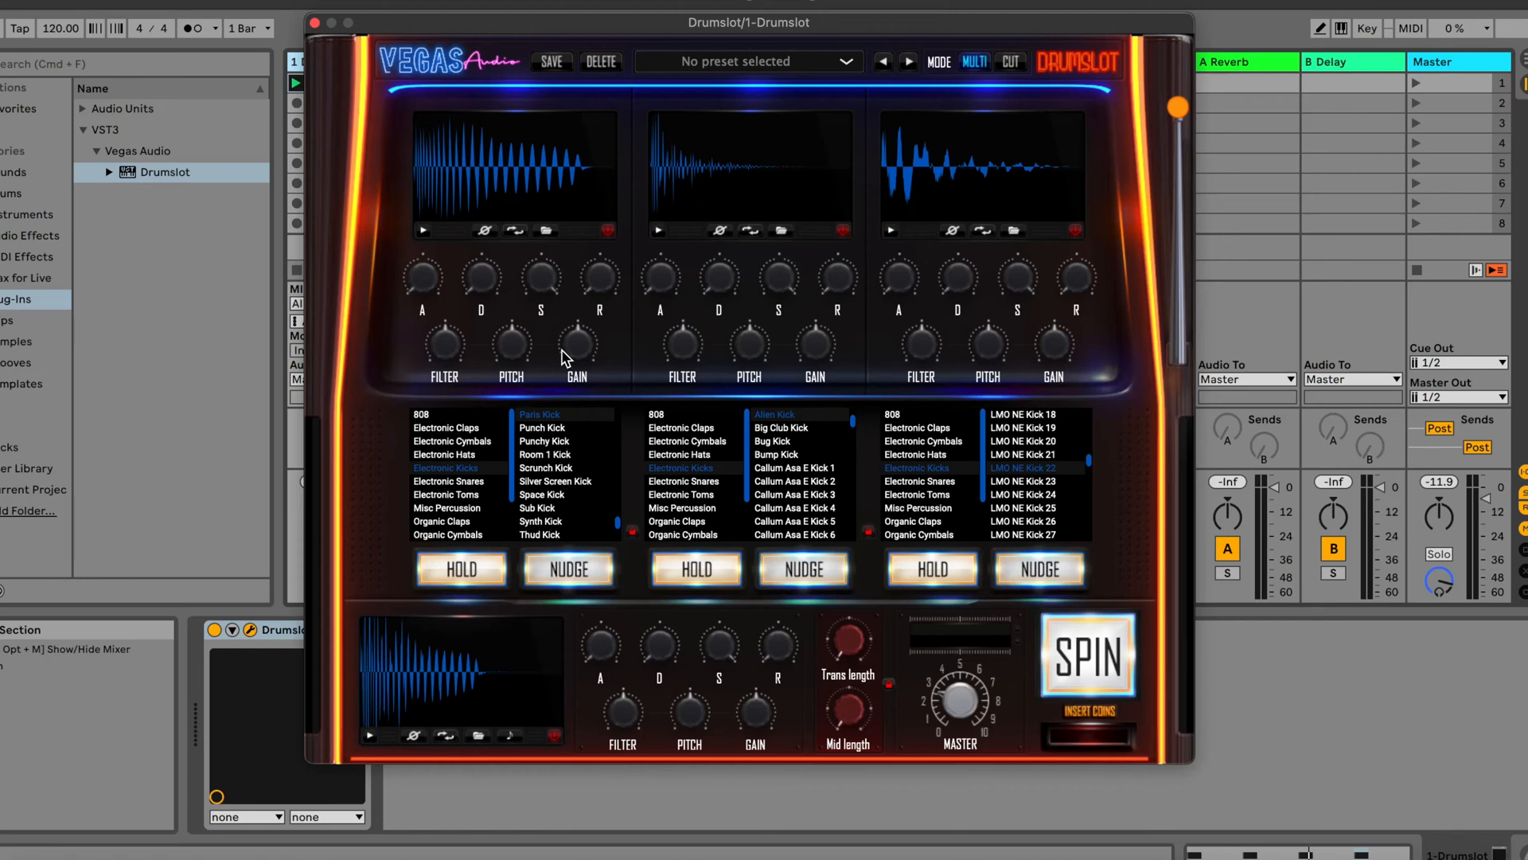
Audition the newly spun combined kick three times
click(369, 735)
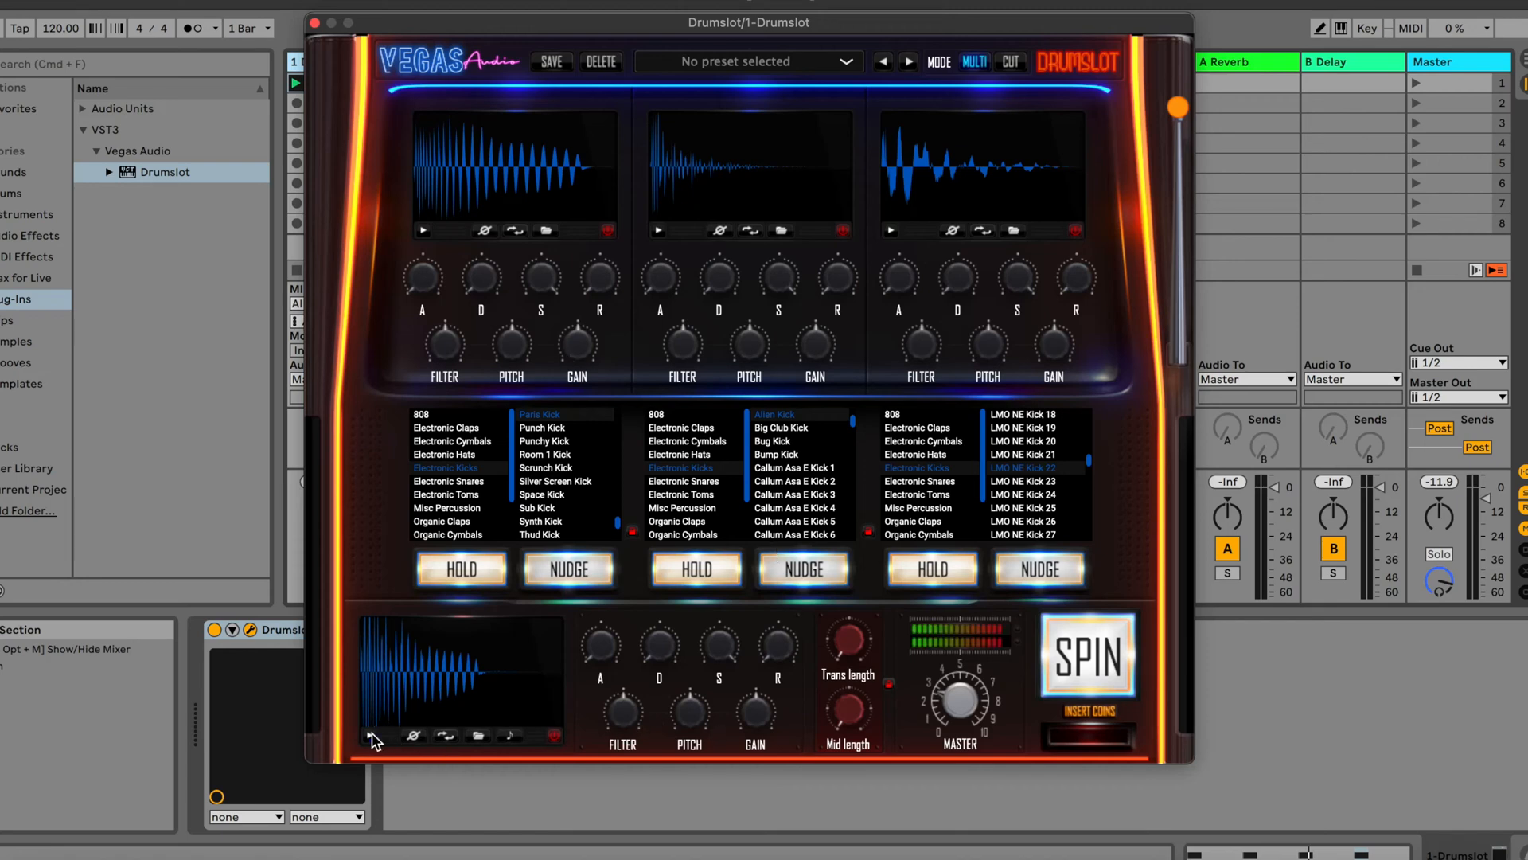
click(369, 734)
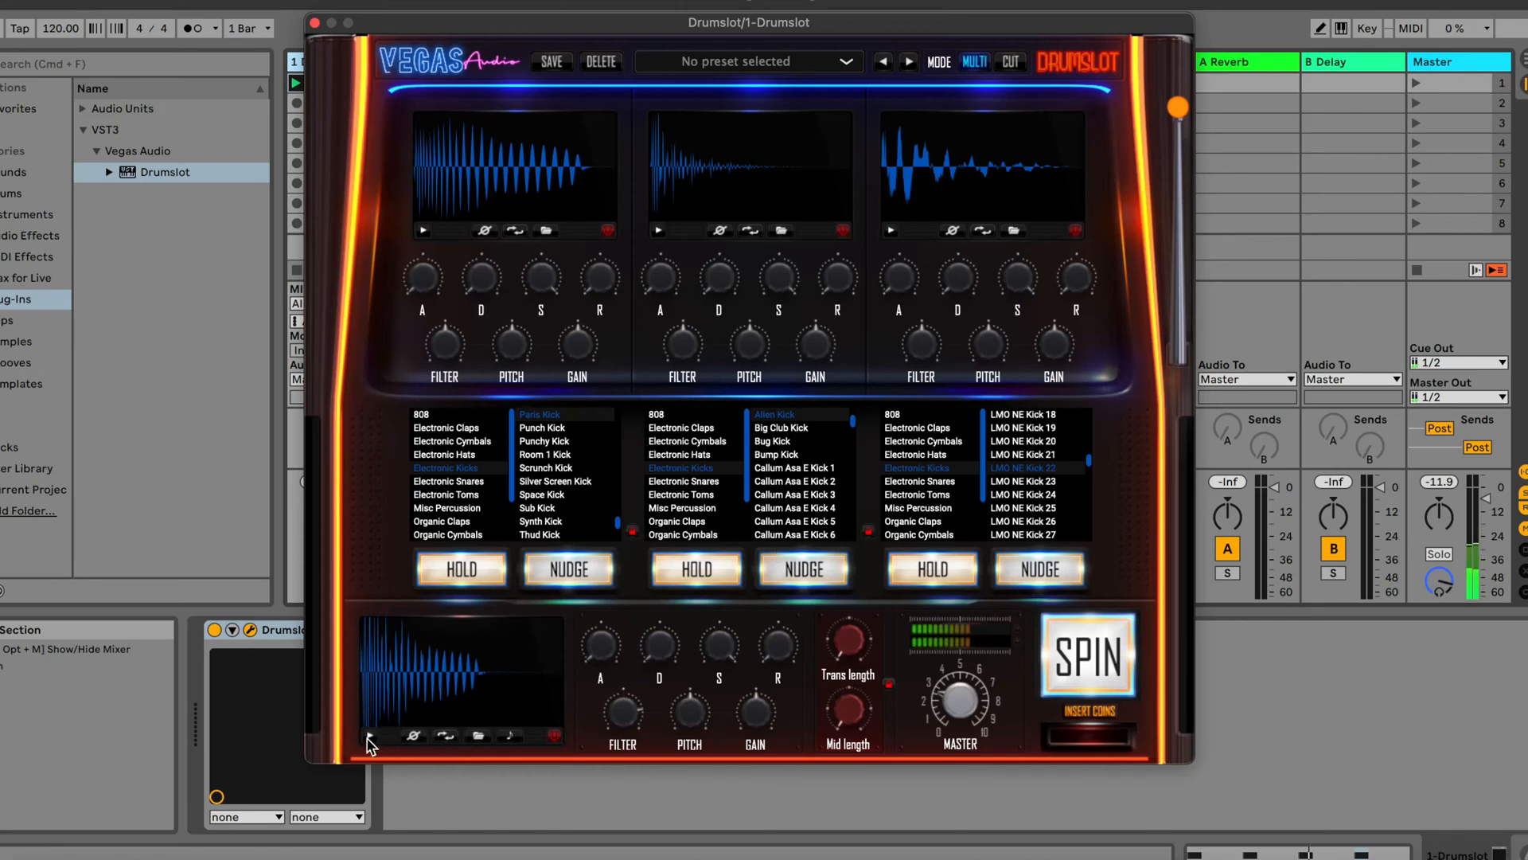
click(369, 735)
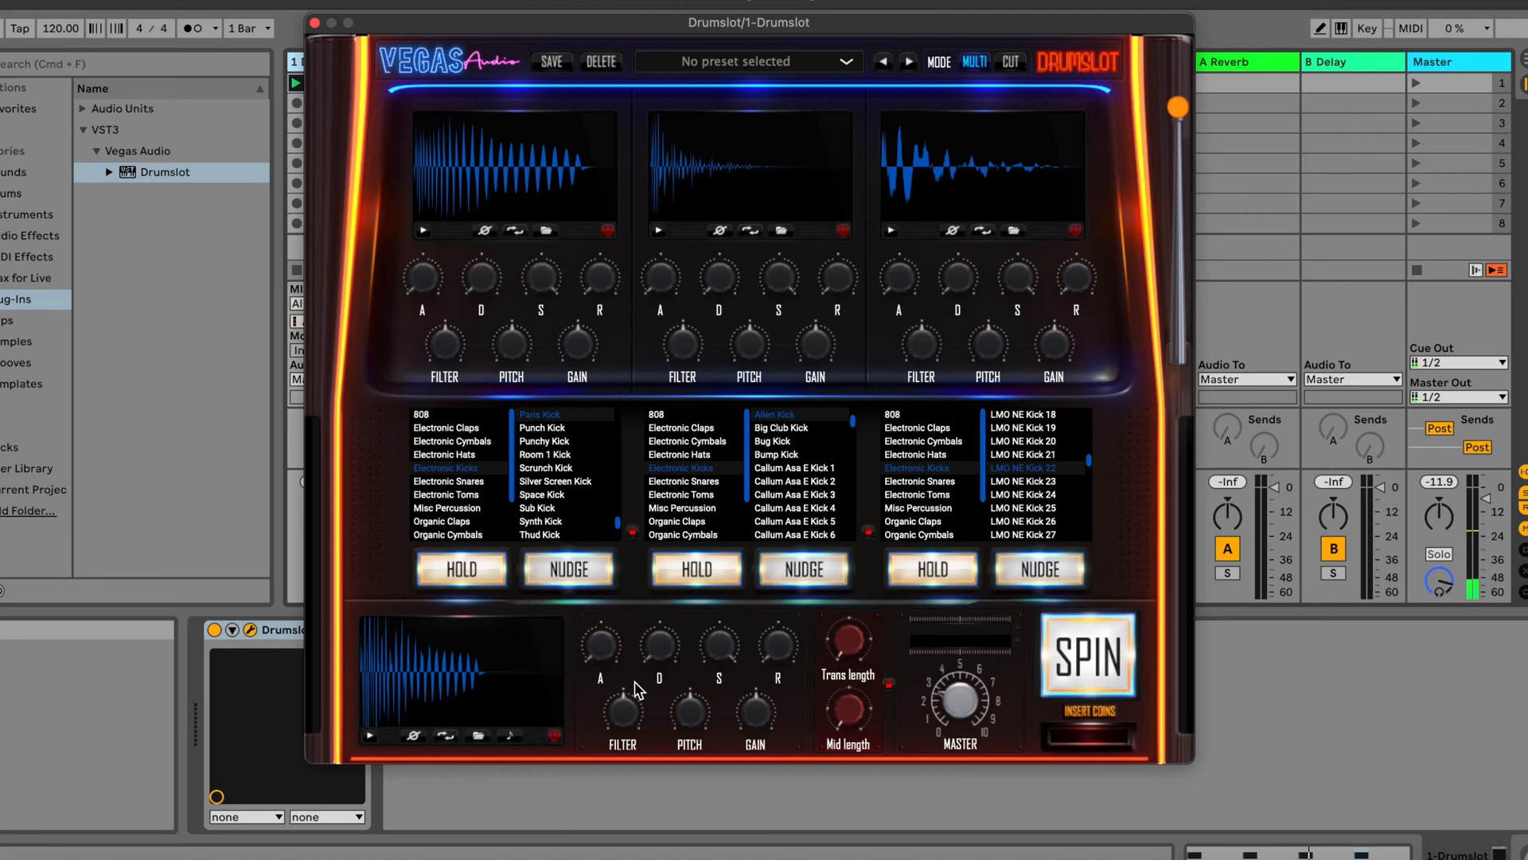
Spin a combination from the 808 category and switch the combined output's note option on and off to try it
click(457, 414)
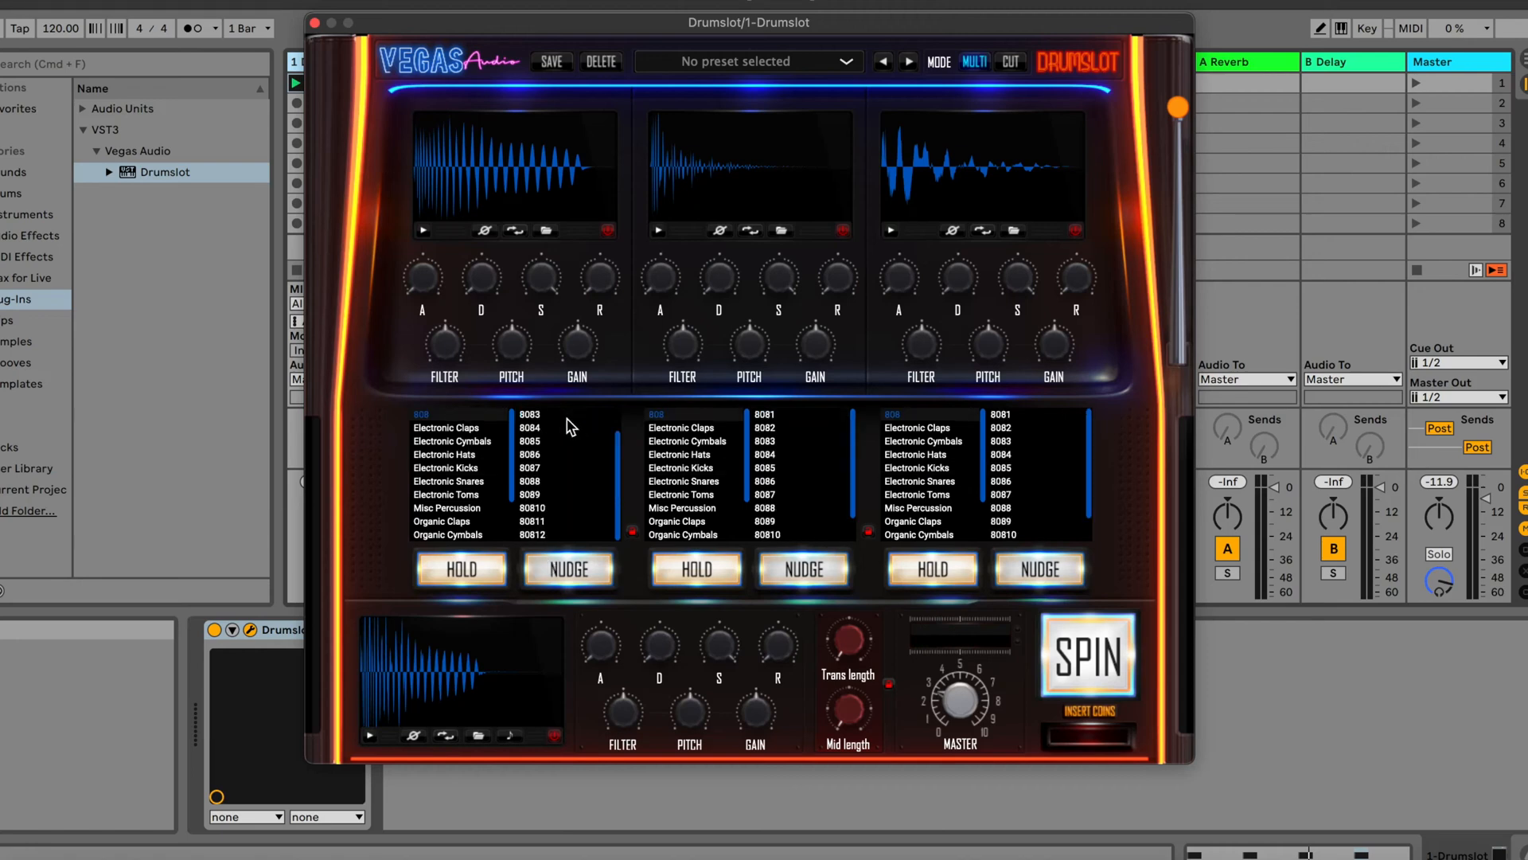
click(1090, 640)
click(510, 734)
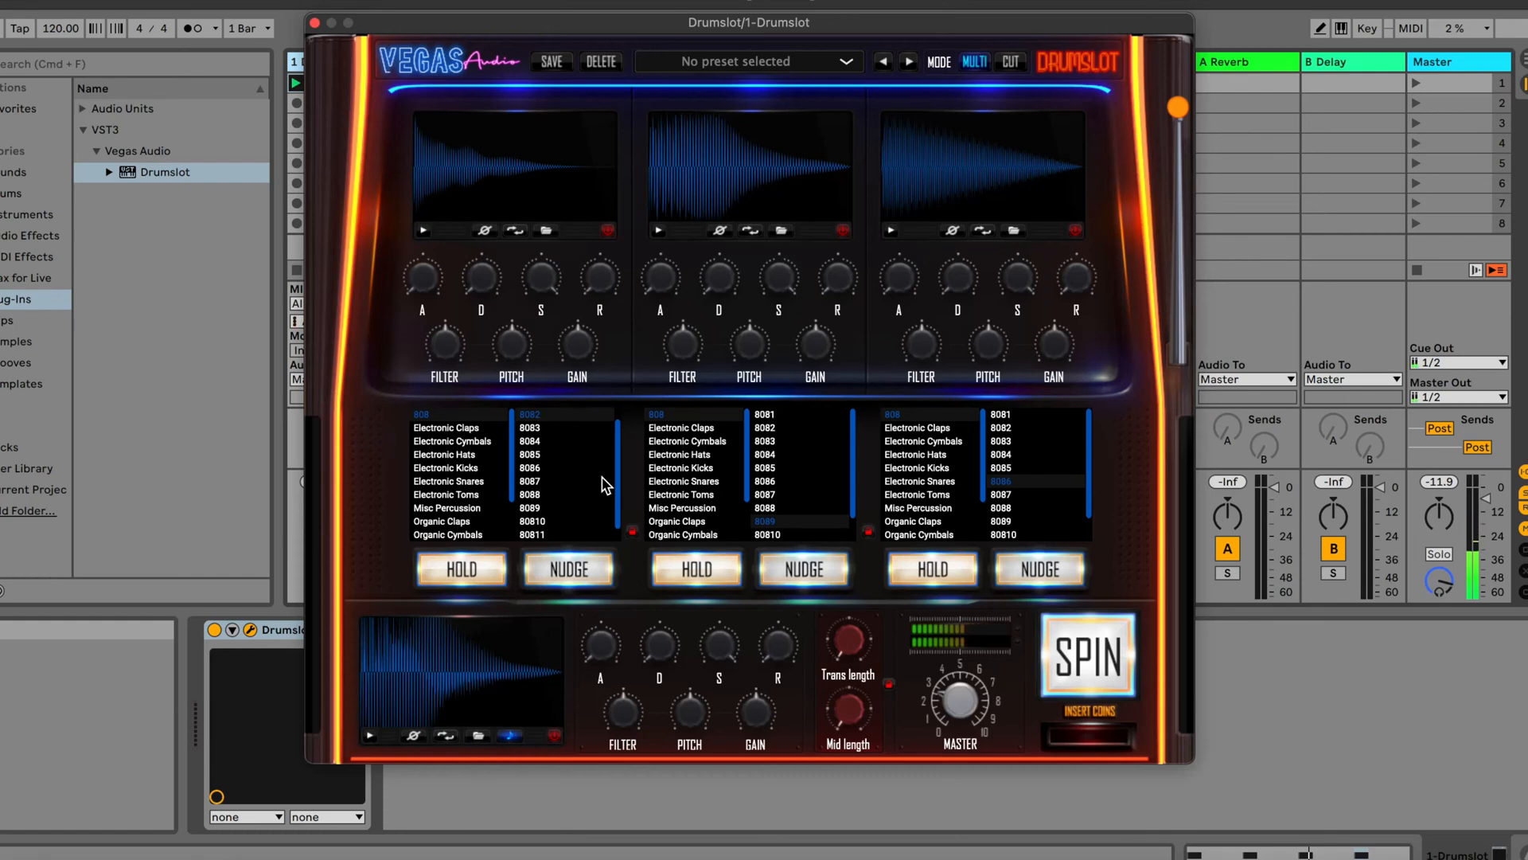
click(510, 734)
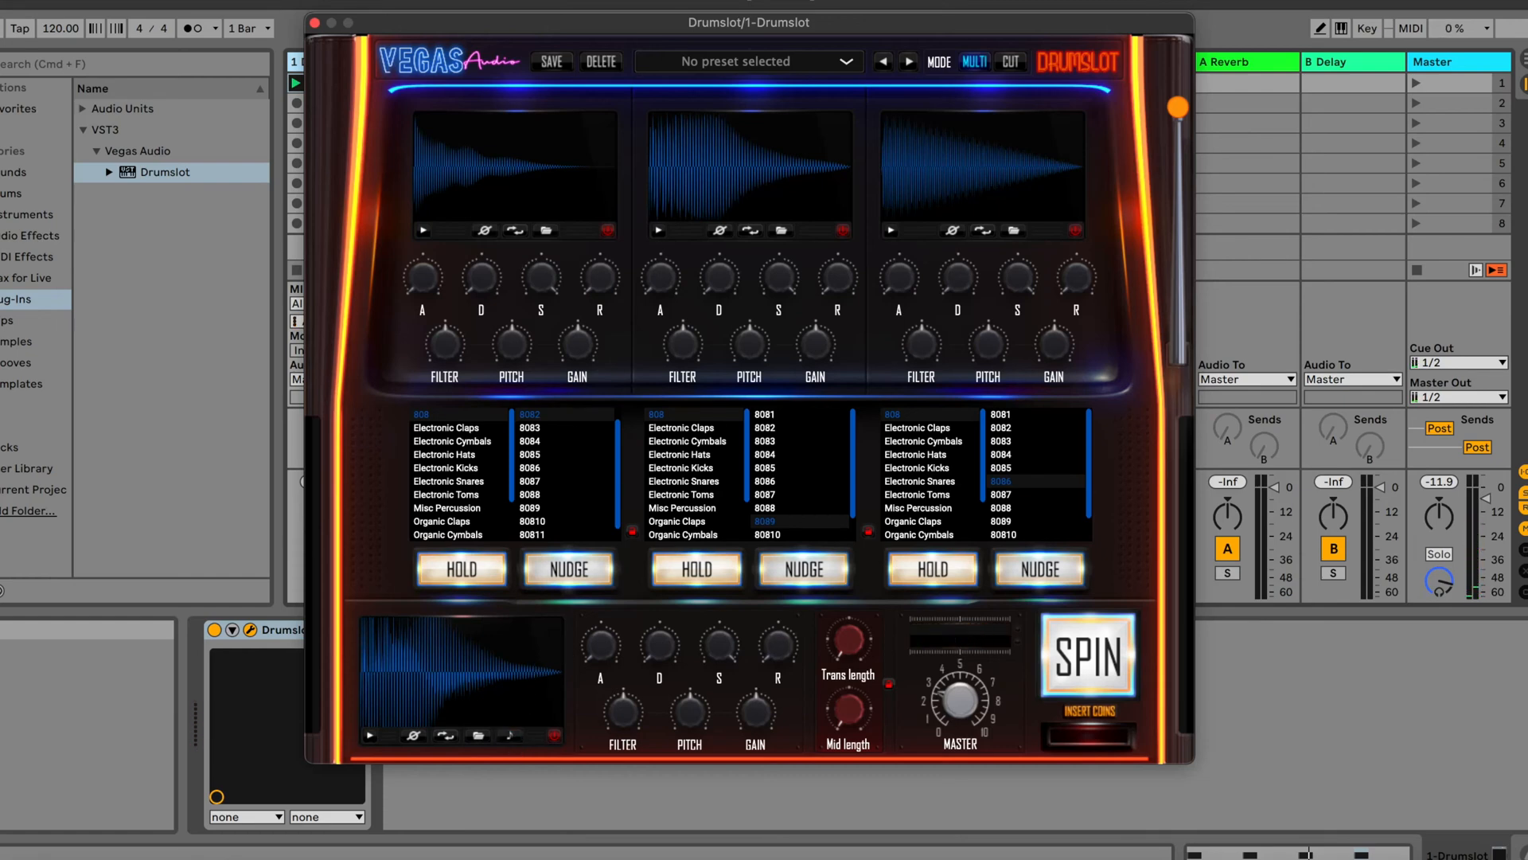
Load the Electronic Snares category into all layers and spin one random snare combination
drag(925, 30, 912, 18)
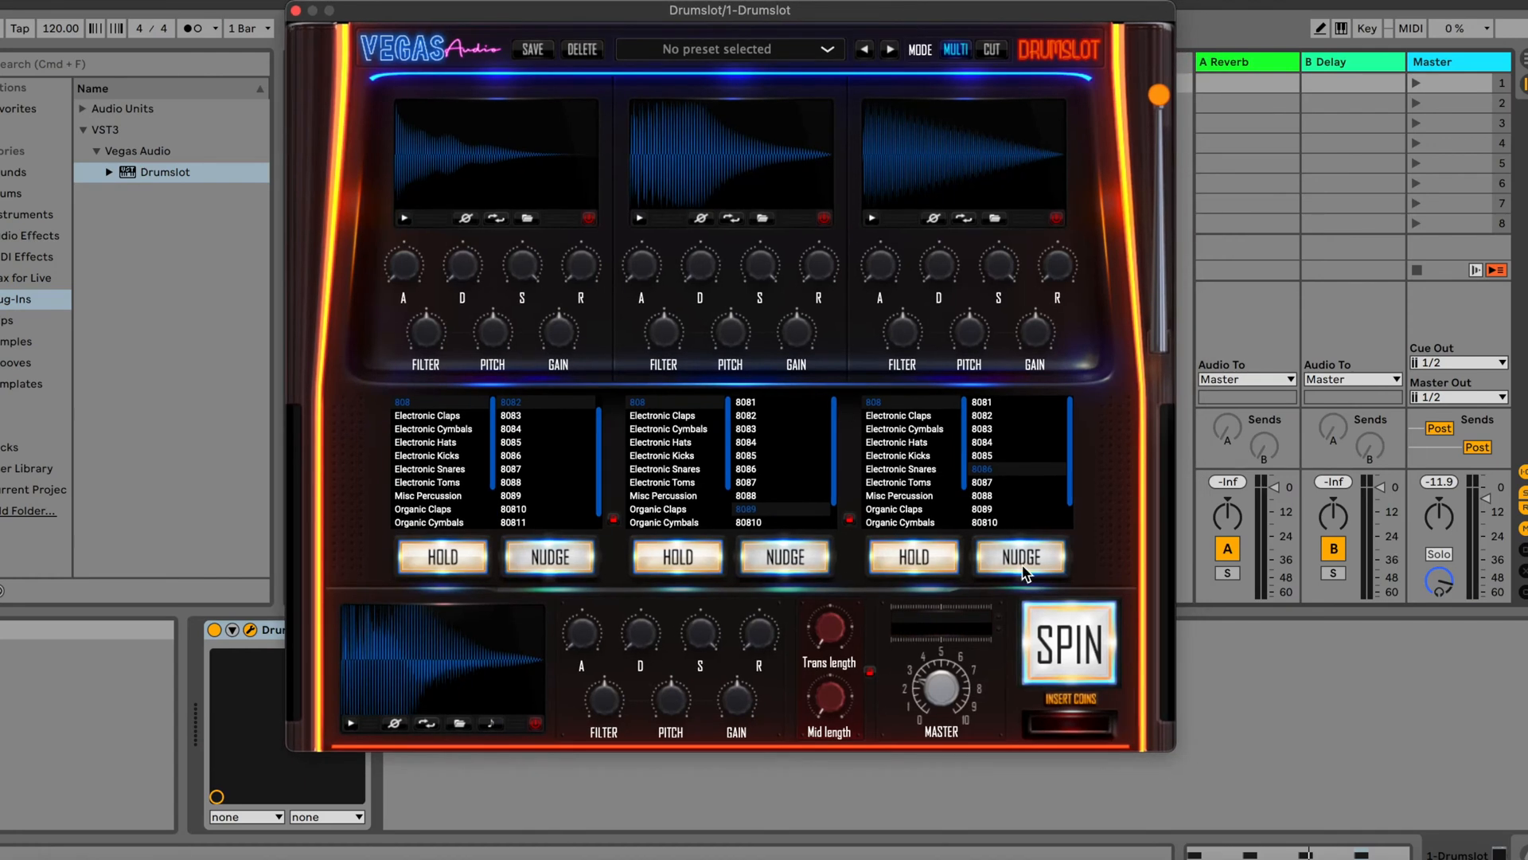
click(468, 466)
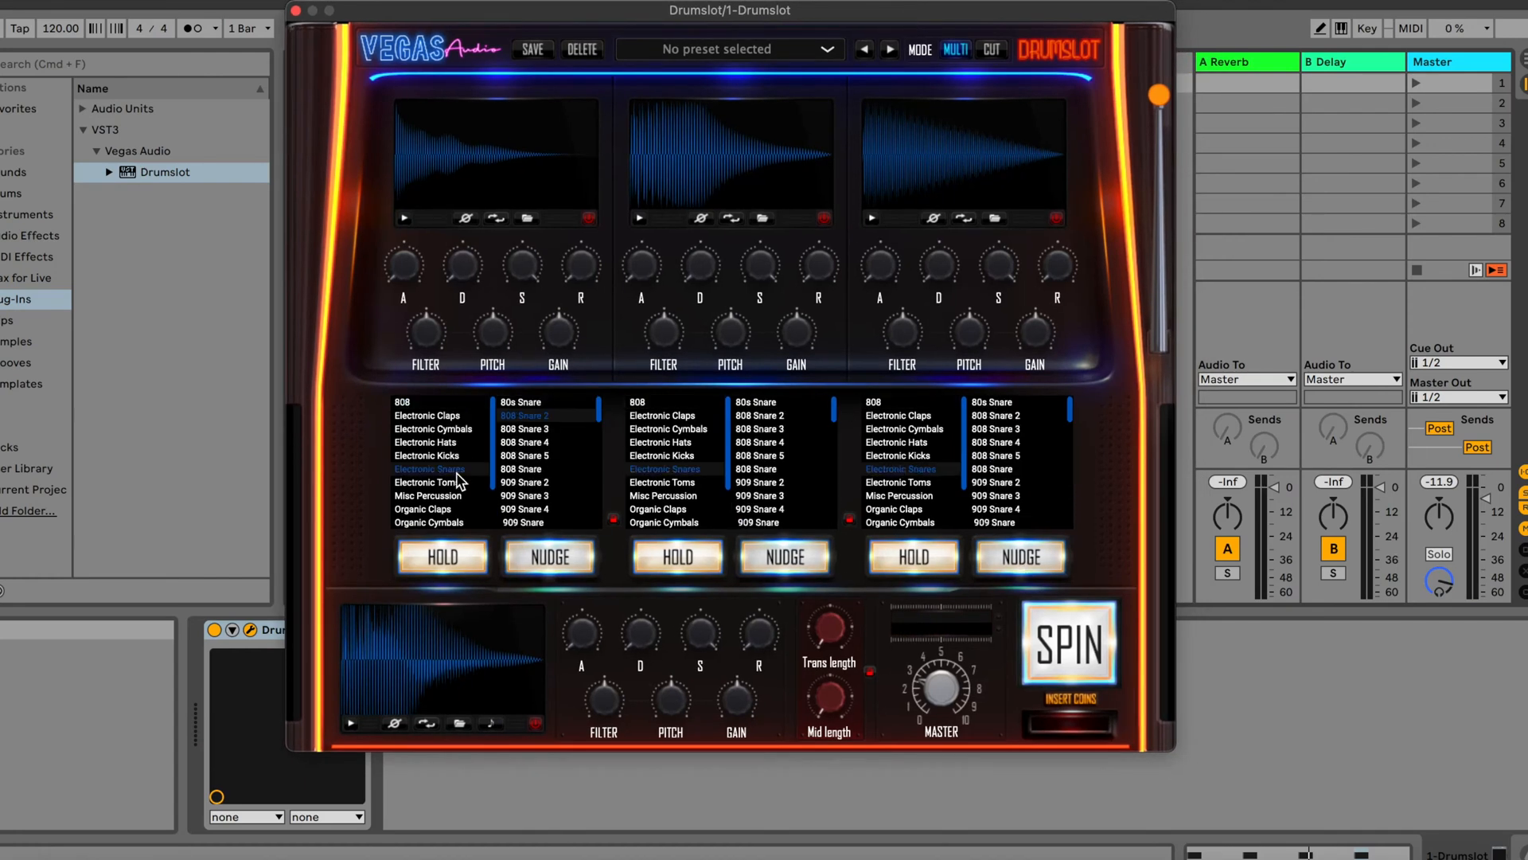
click(1070, 649)
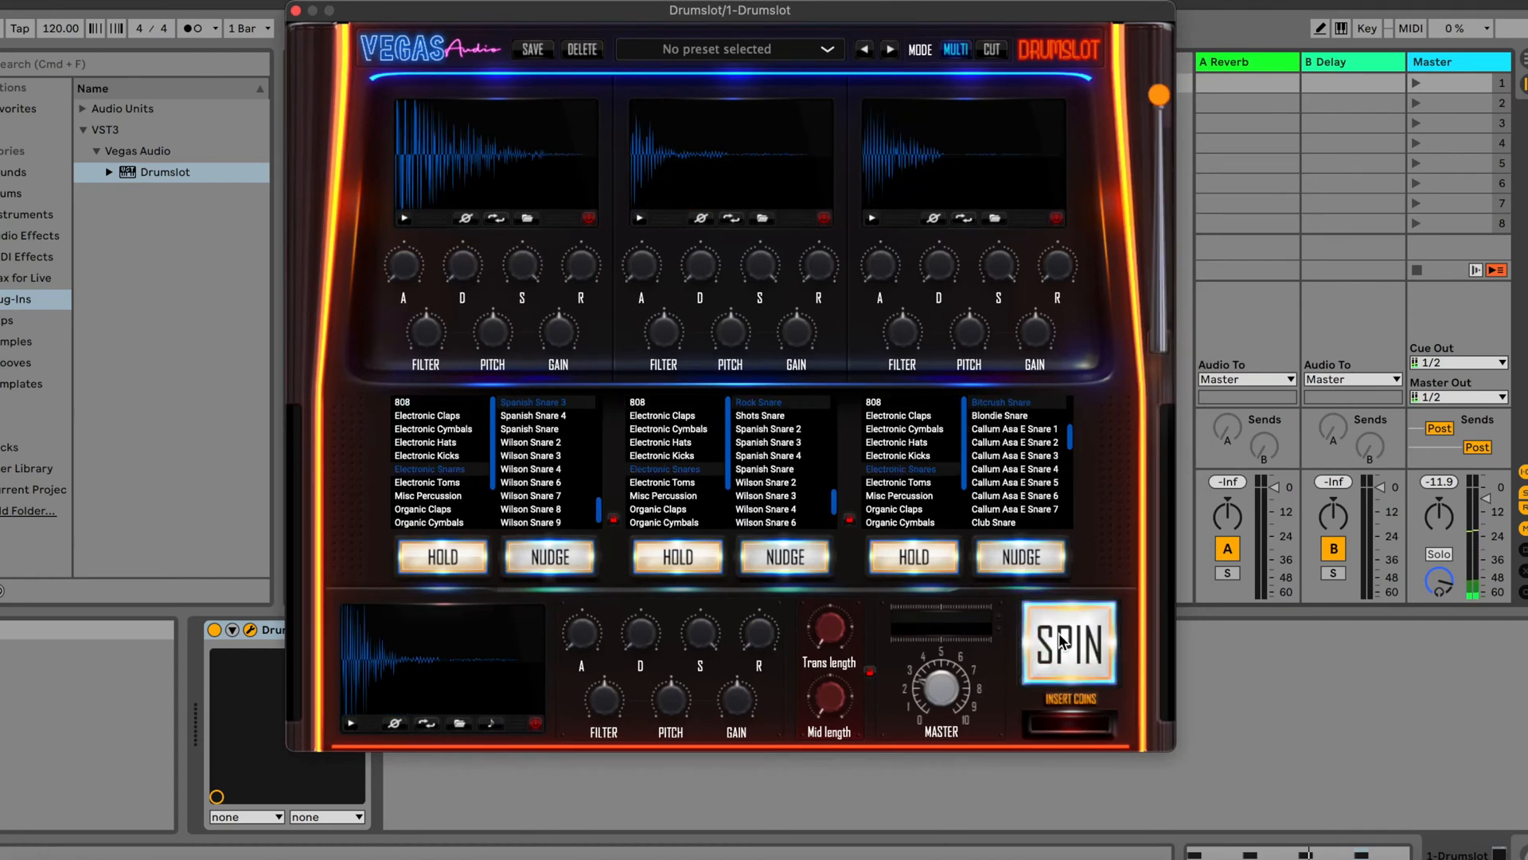
Return all layers to the Electronic Kicks category and spin two random kick combinations
click(454, 457)
click(1072, 641)
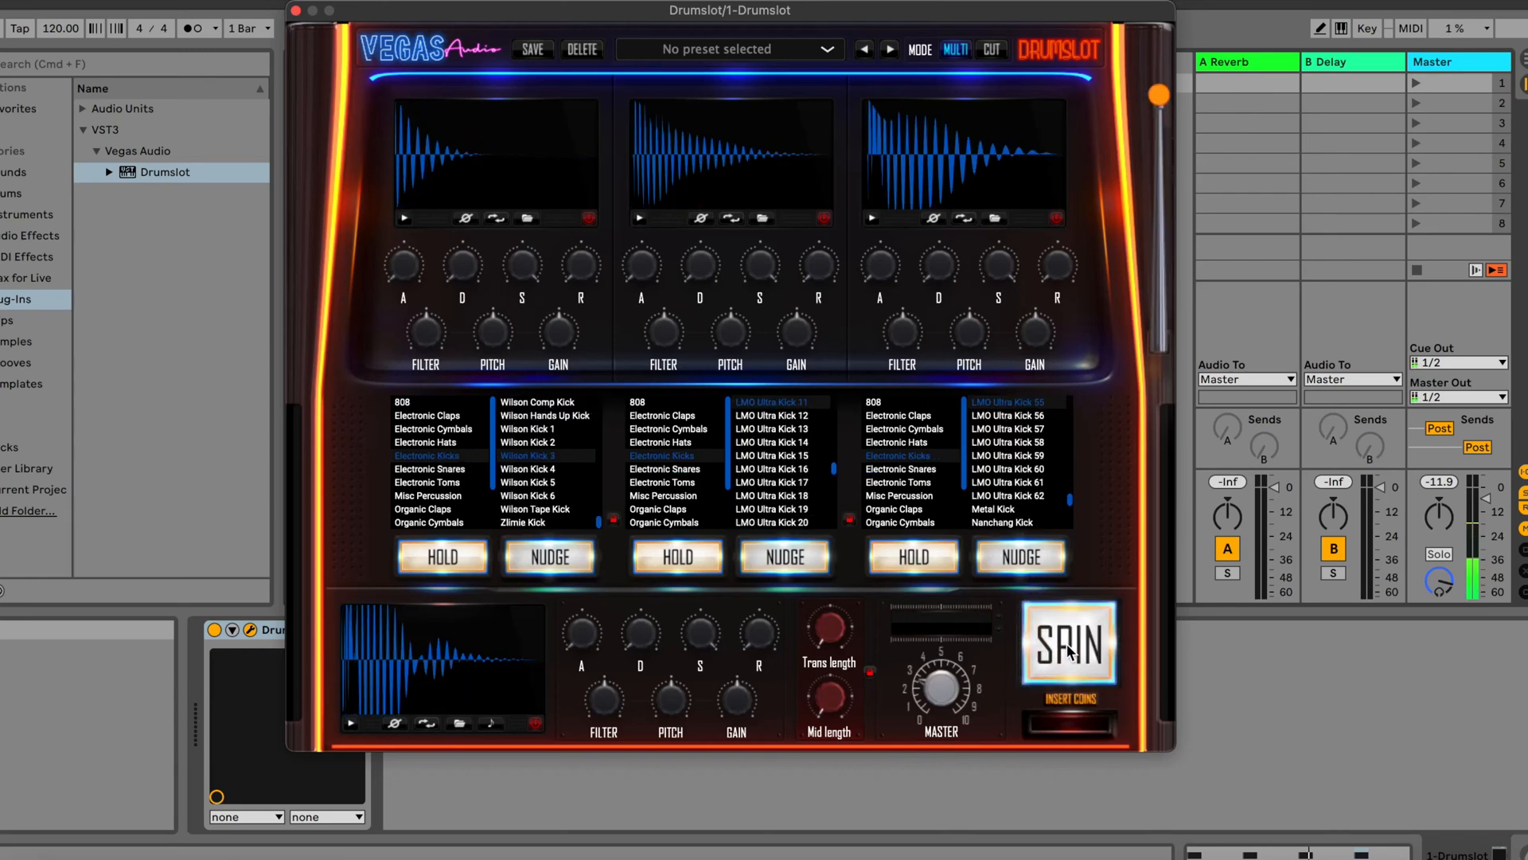
click(1071, 649)
Switch the plug-in to Cut mode and increase the Trans length
click(992, 50)
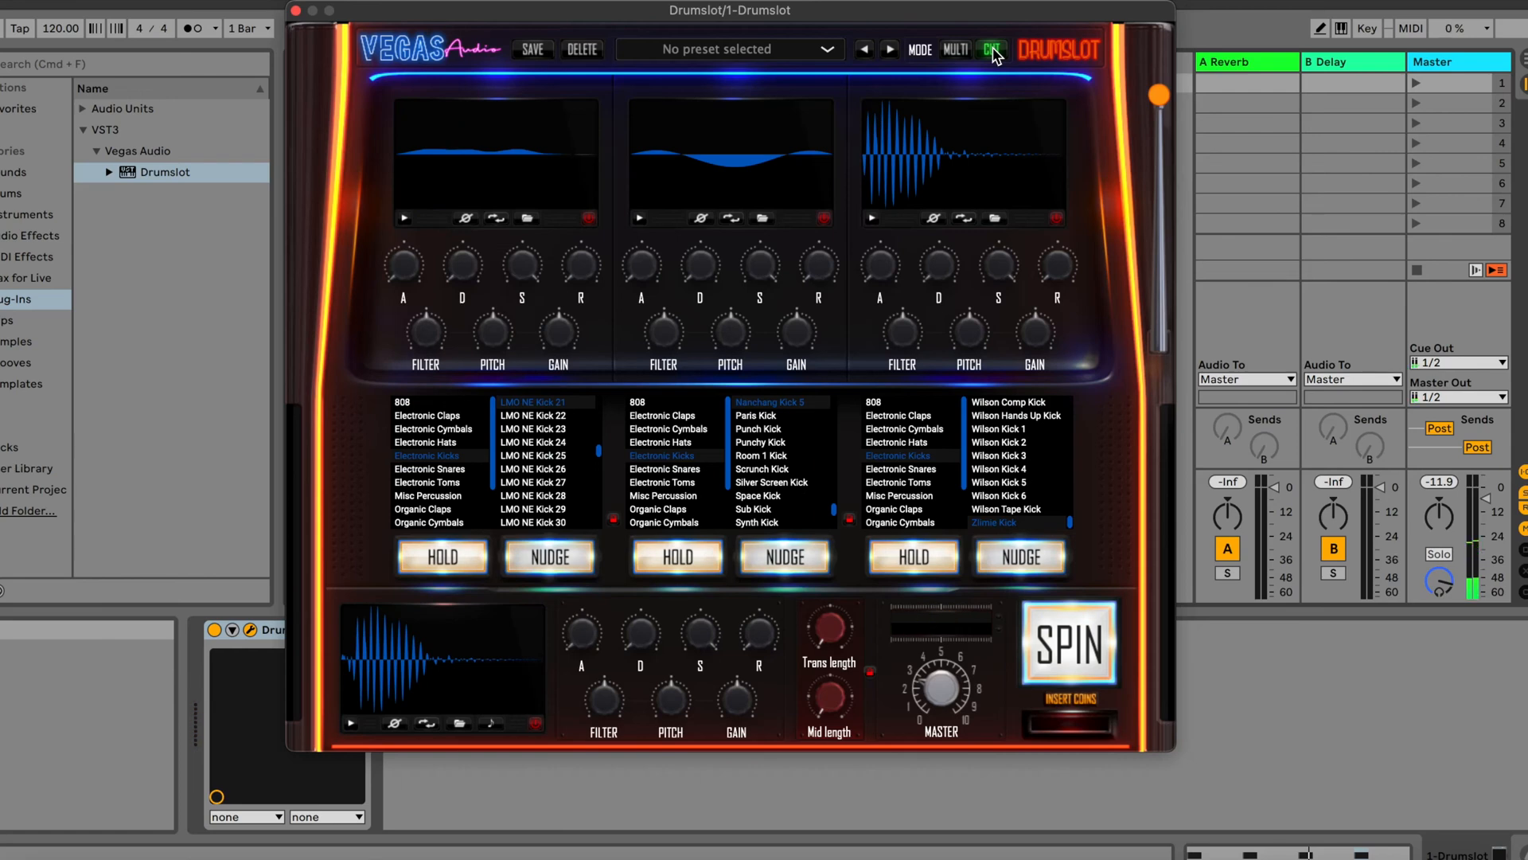
drag(825, 632, 819, 594)
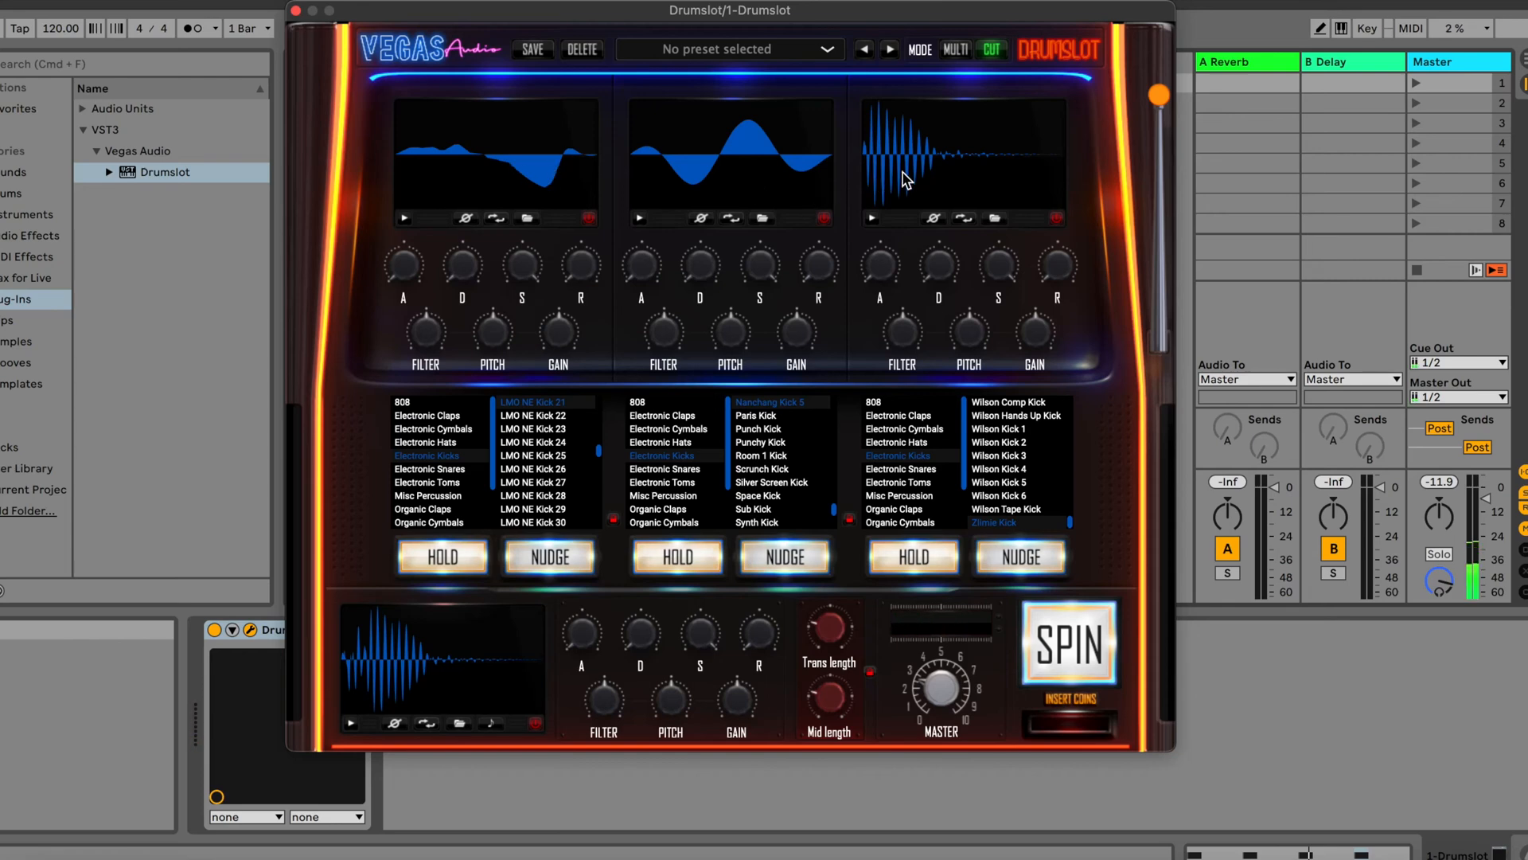
Spin a new kick combination in Cut mode and vary its Trans length up and down
click(1094, 641)
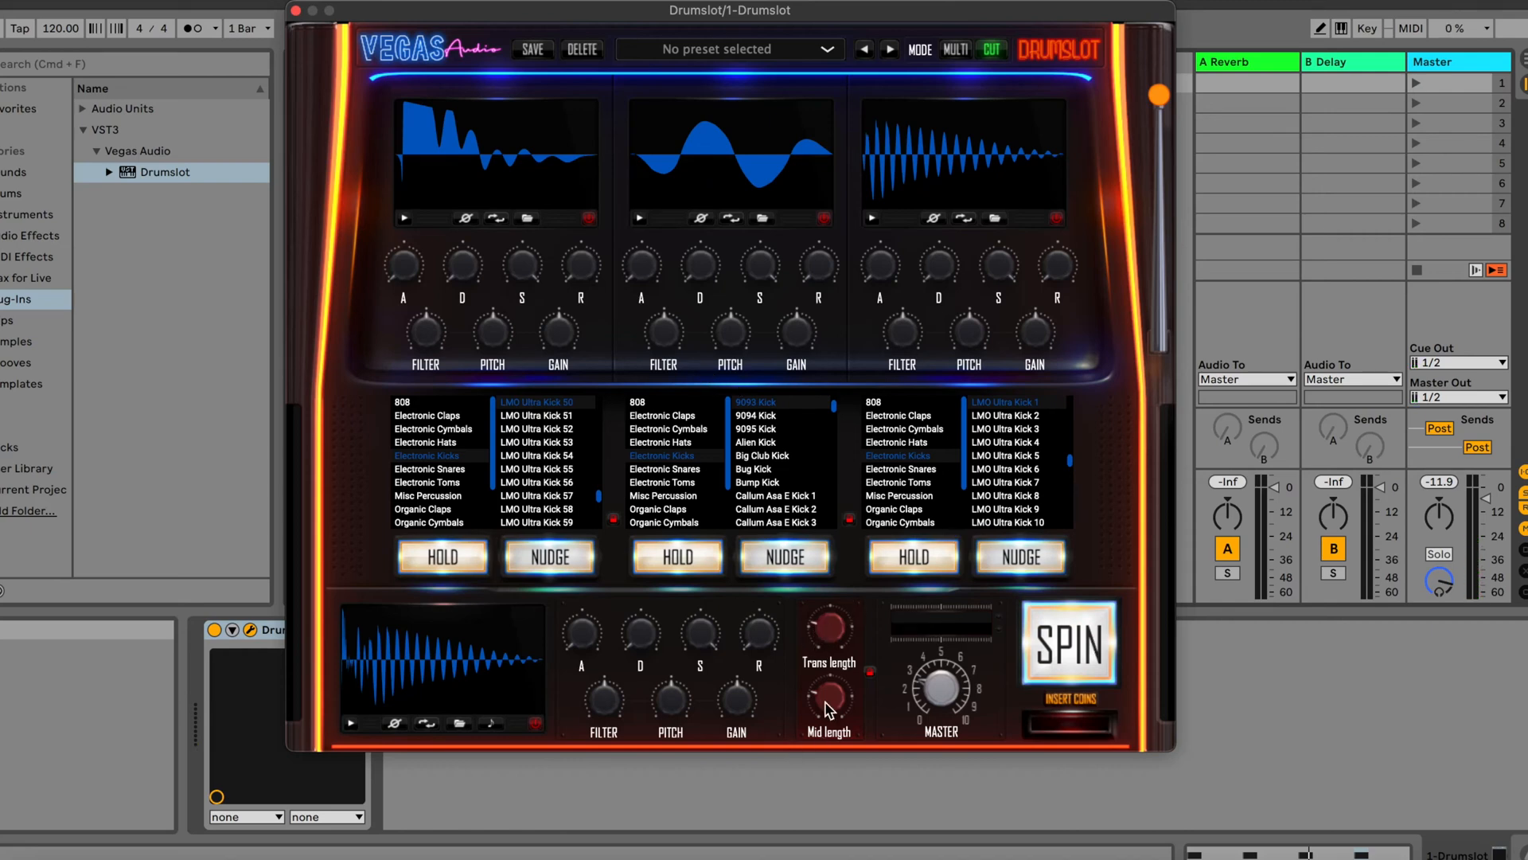
drag(834, 635, 851, 573)
drag(834, 619, 847, 714)
drag(843, 651, 832, 613)
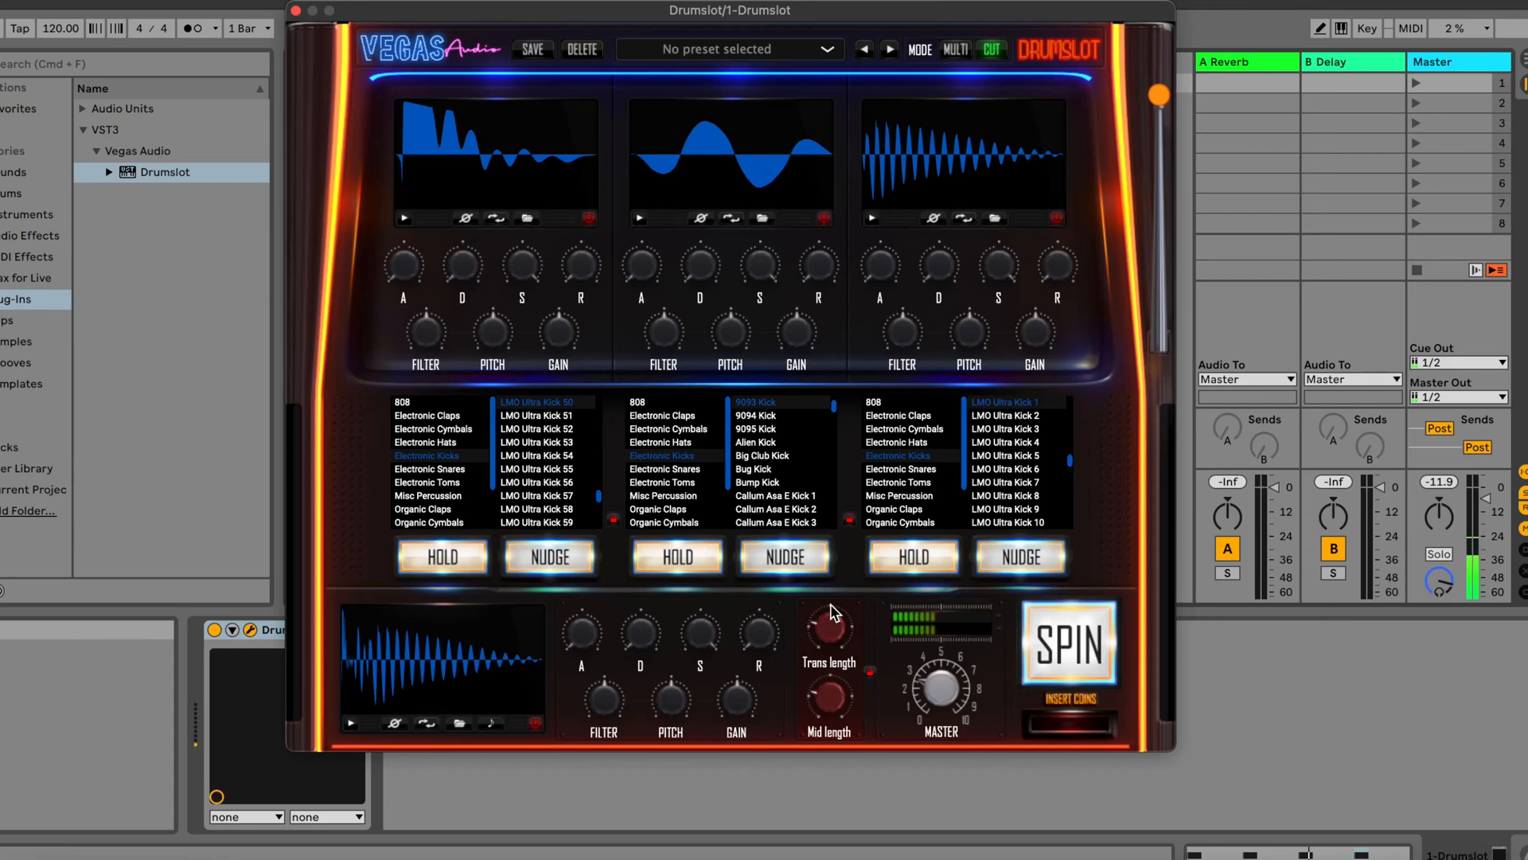
Touch up the plug-in's master level and toggle the red option beneath the first layer's waveform
mouse_move(941, 679)
mouse_down()
mouse_move(943, 696)
mouse_move(944, 661)
mouse_move(937, 699)
mouse_up()
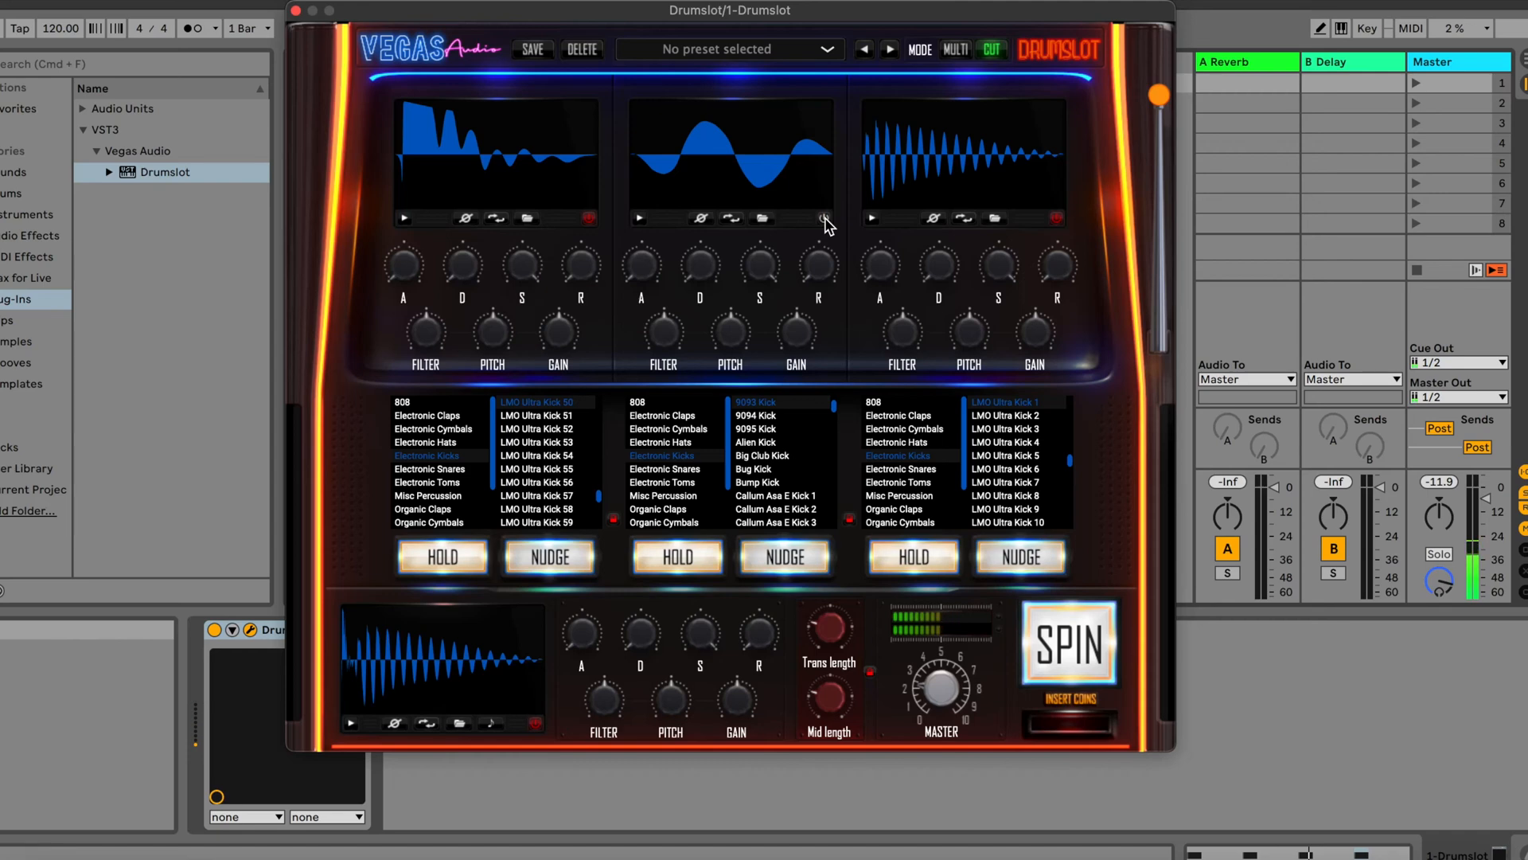
click(589, 220)
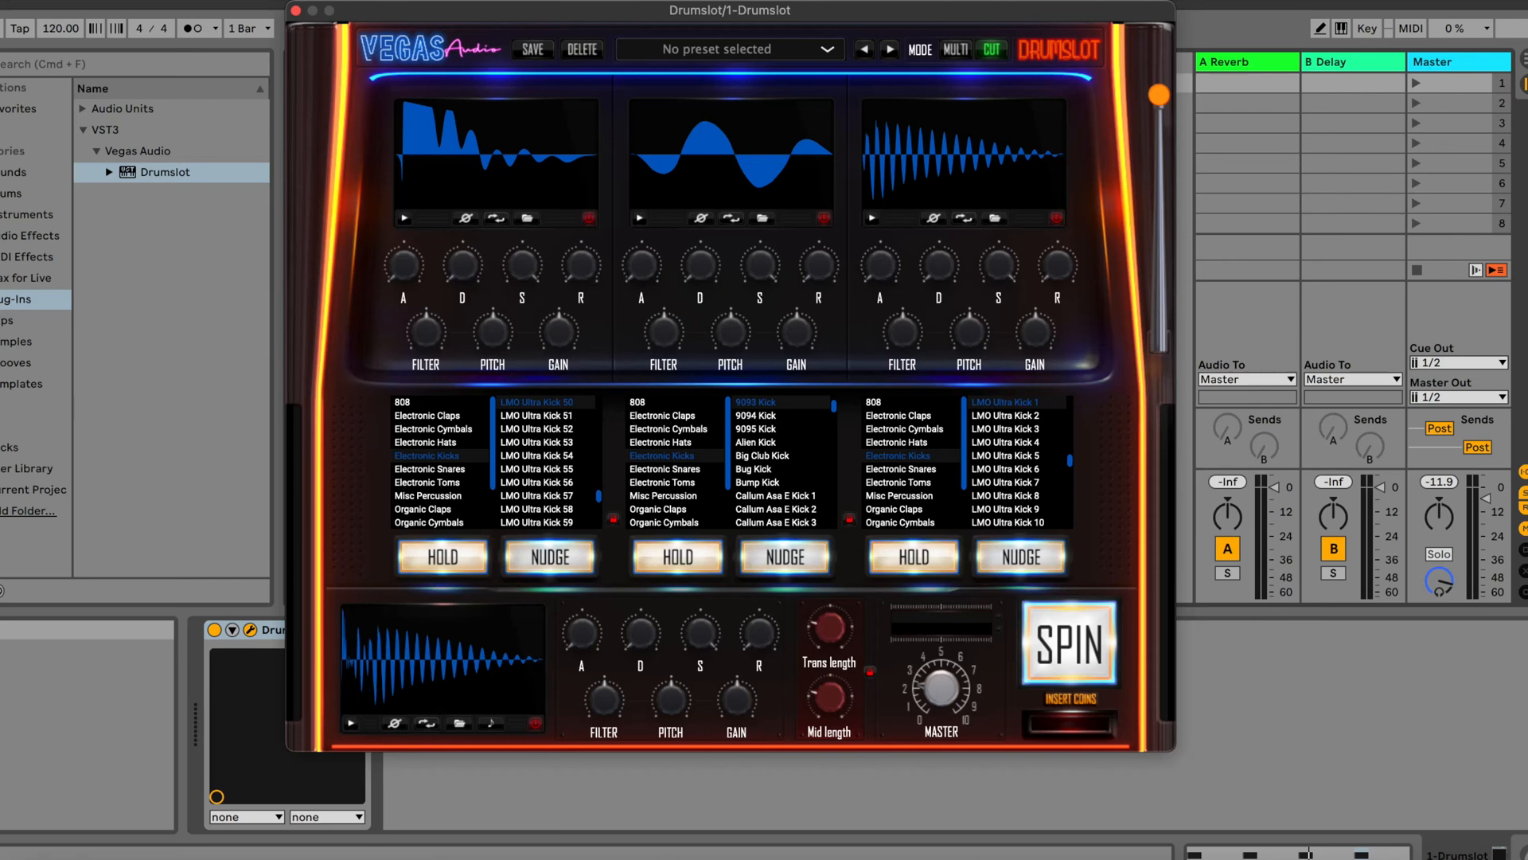
Save the current kick as a new preset named hshshshsh
drag(941, 6, 1003, 8)
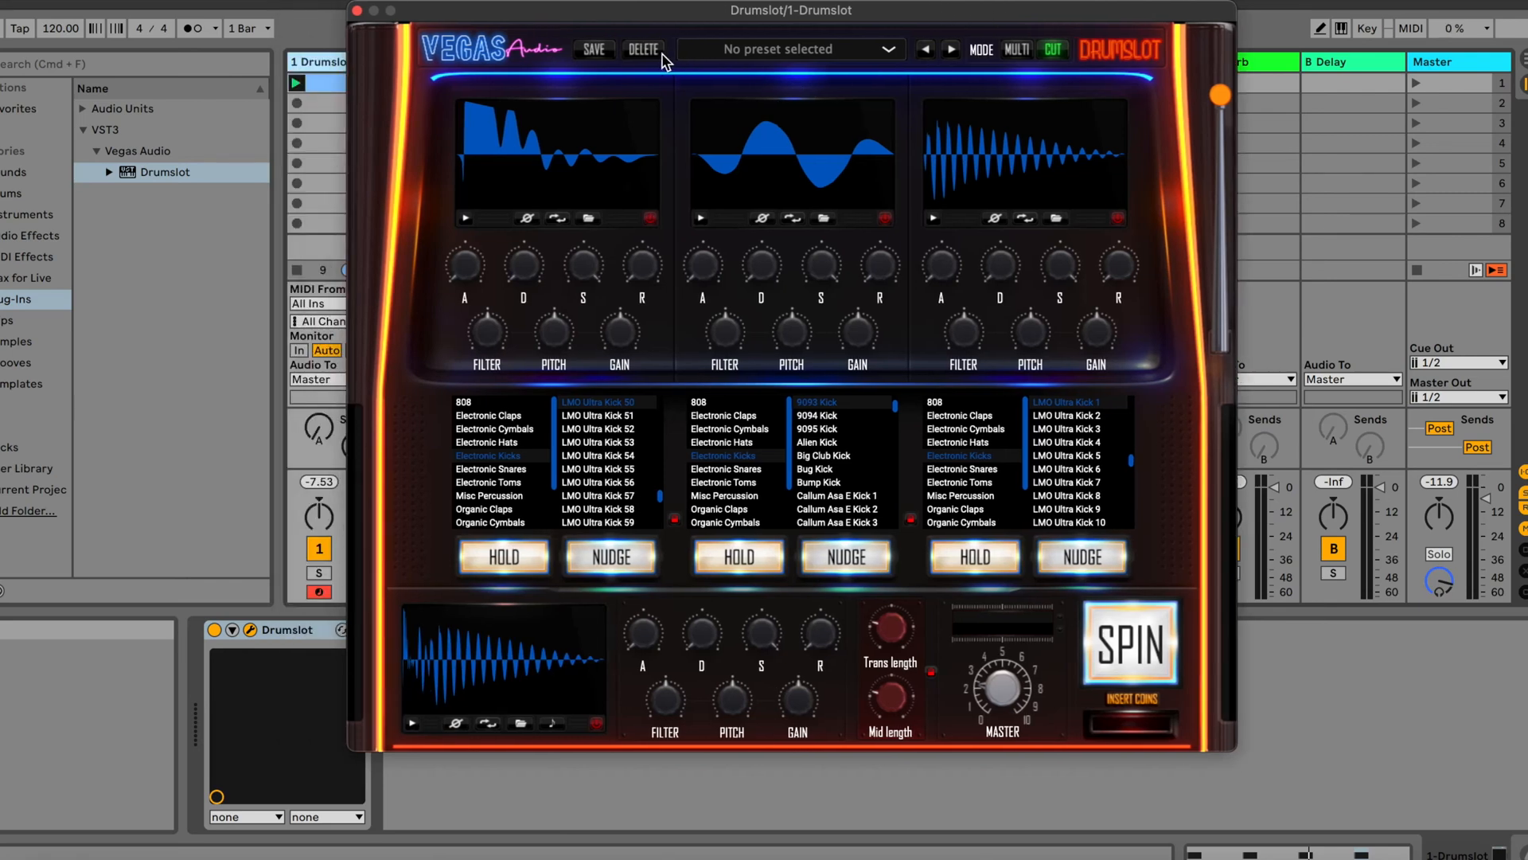
click(594, 53)
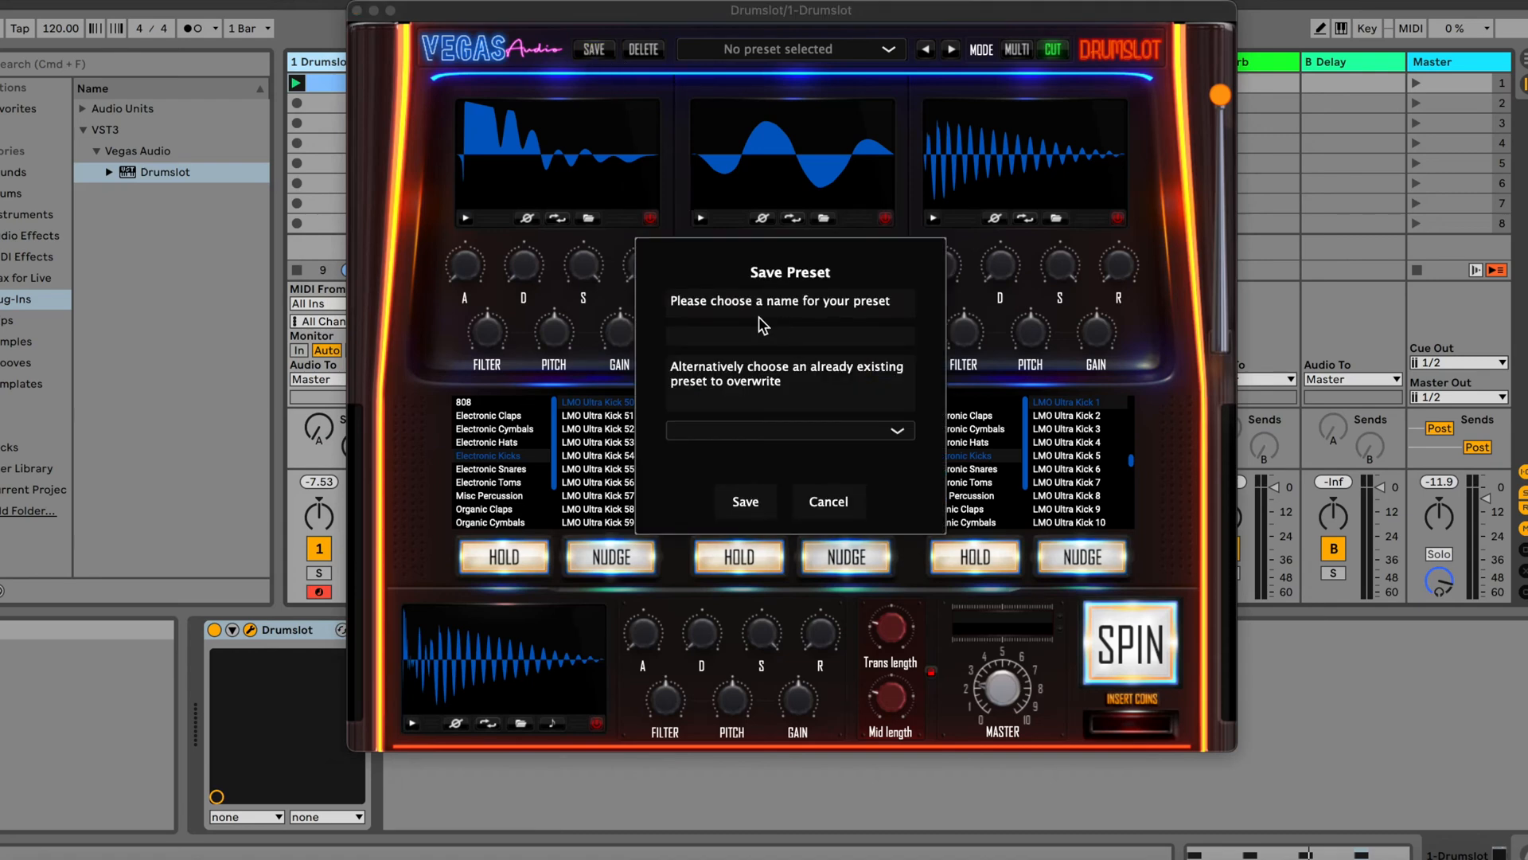
text(hshsh)
text(hshs)
click(745, 503)
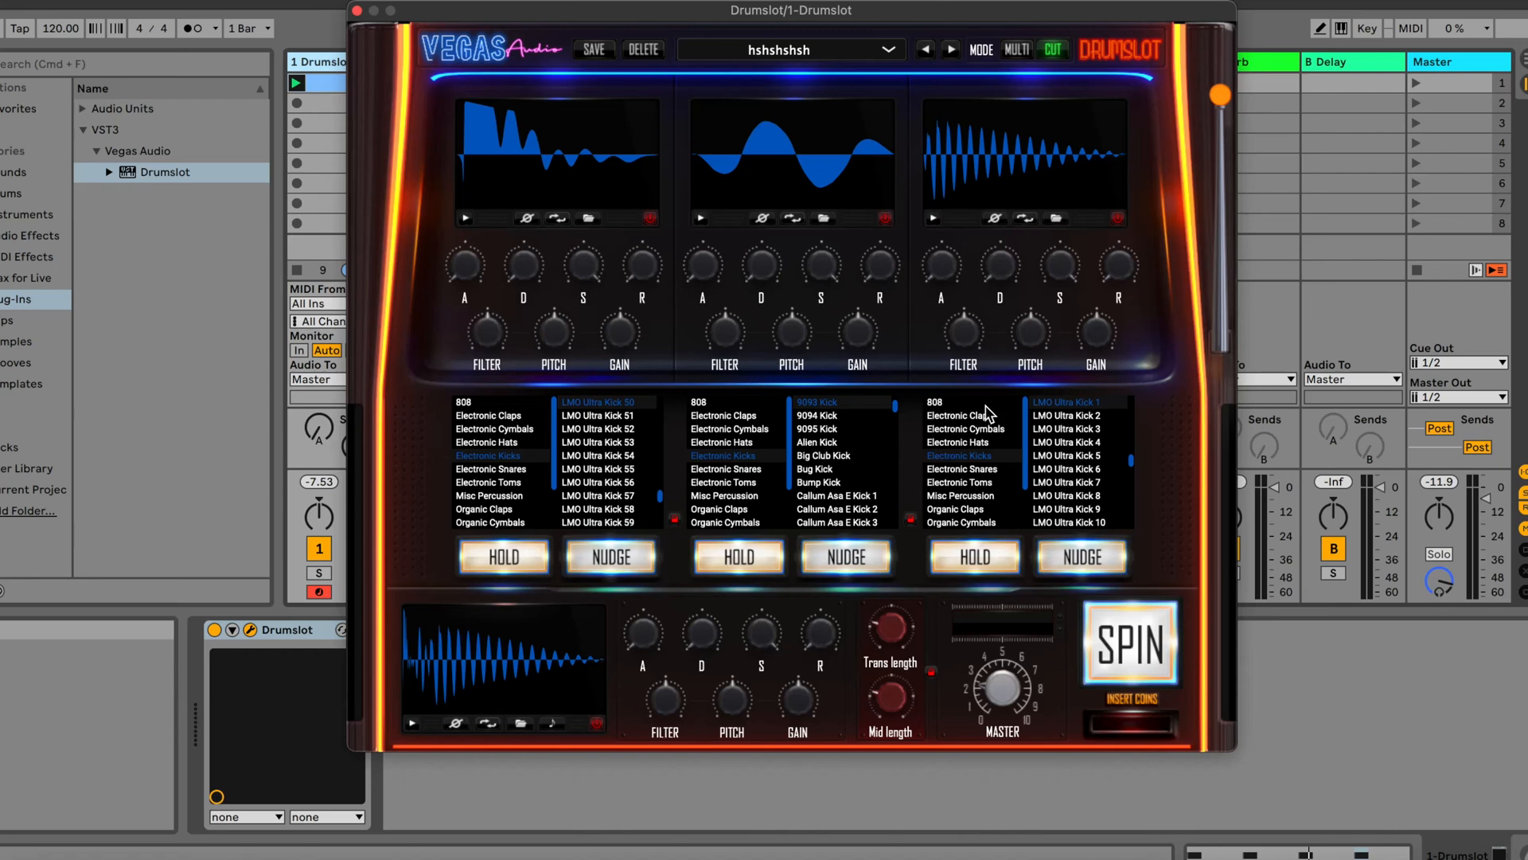
Switch the plug-in back to Multi mode and spin a new kick combination across the three layers
click(1017, 49)
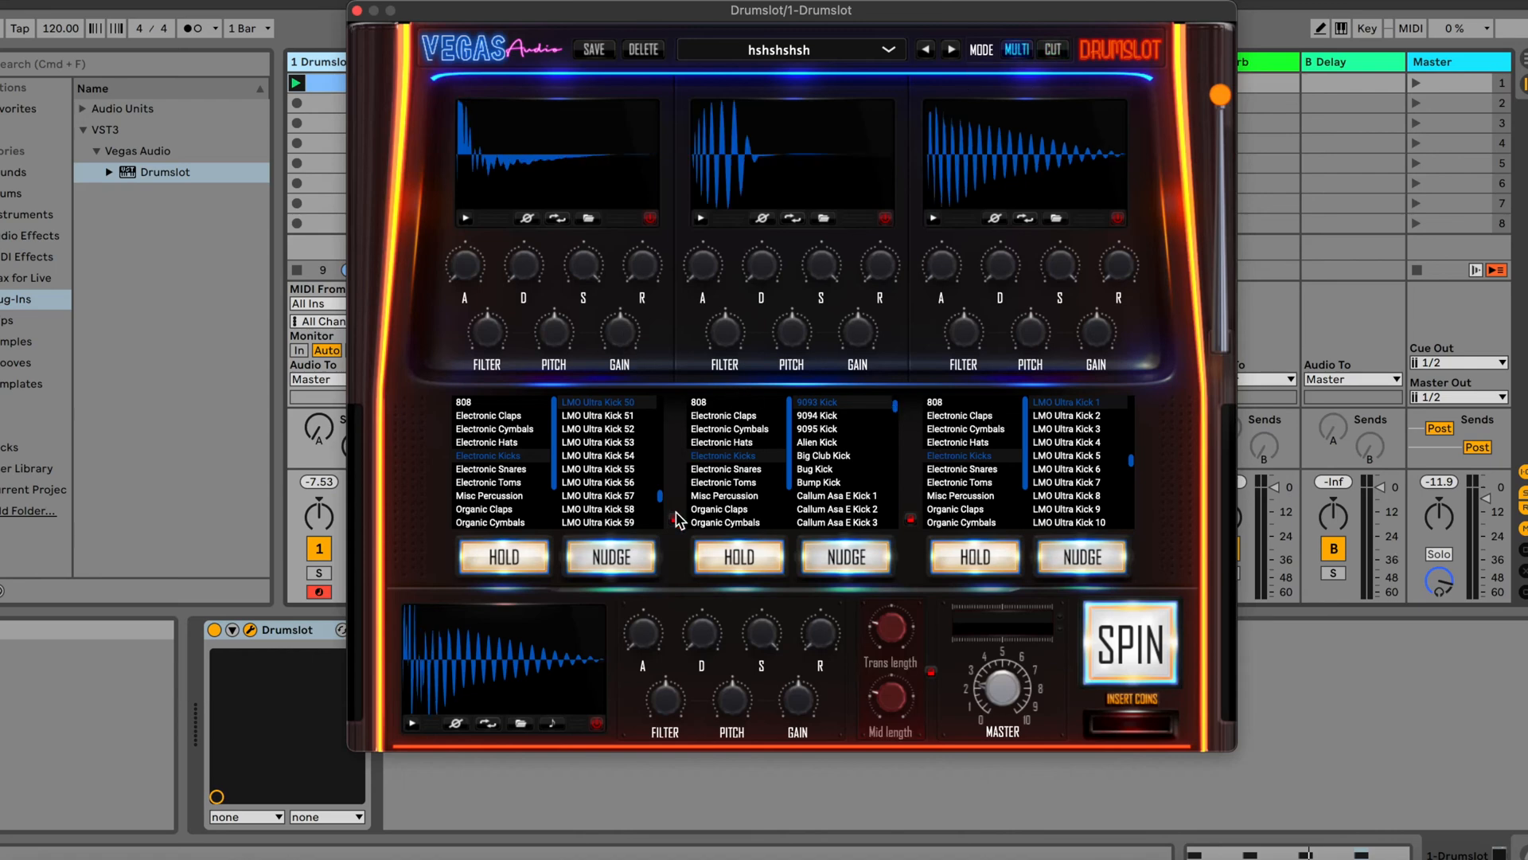
click(1114, 606)
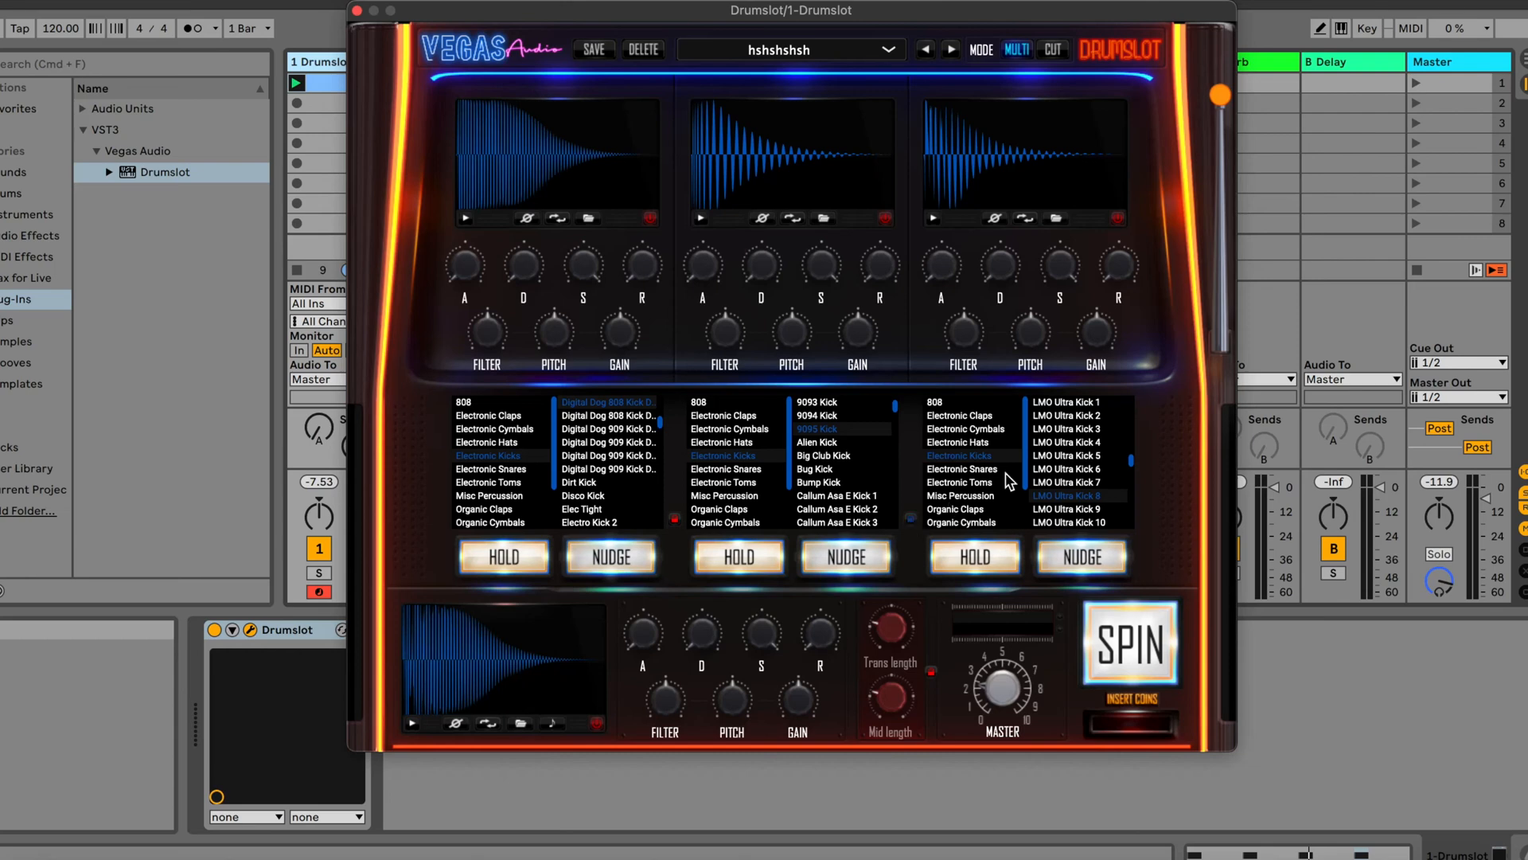
Assign Electronic Hats to the third layer, lower its gain, and spin several kick-and-hat combinations
click(967, 443)
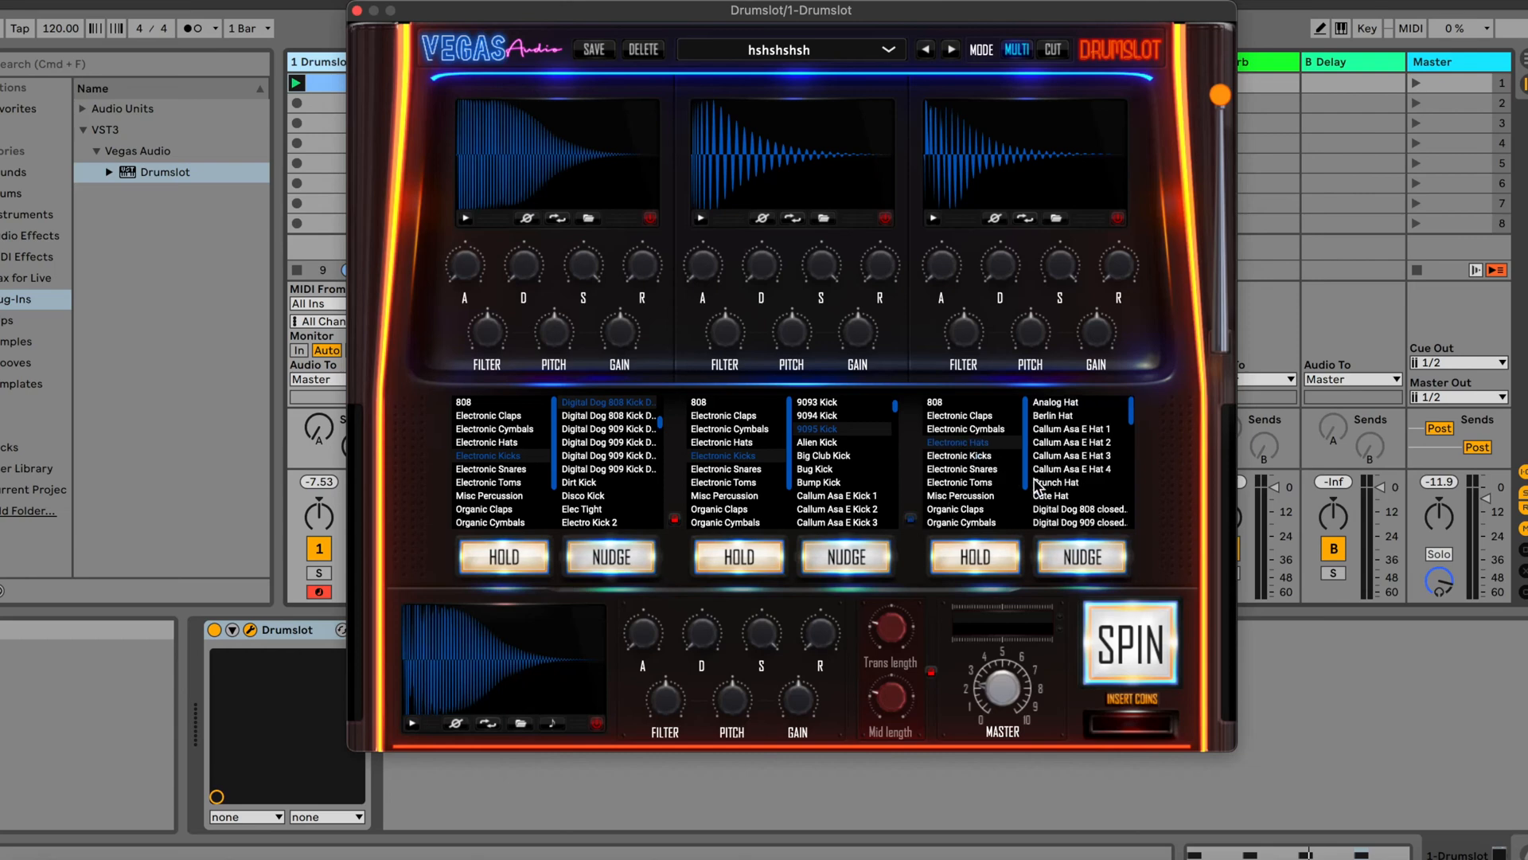
click(1145, 643)
drag(1099, 318, 1085, 402)
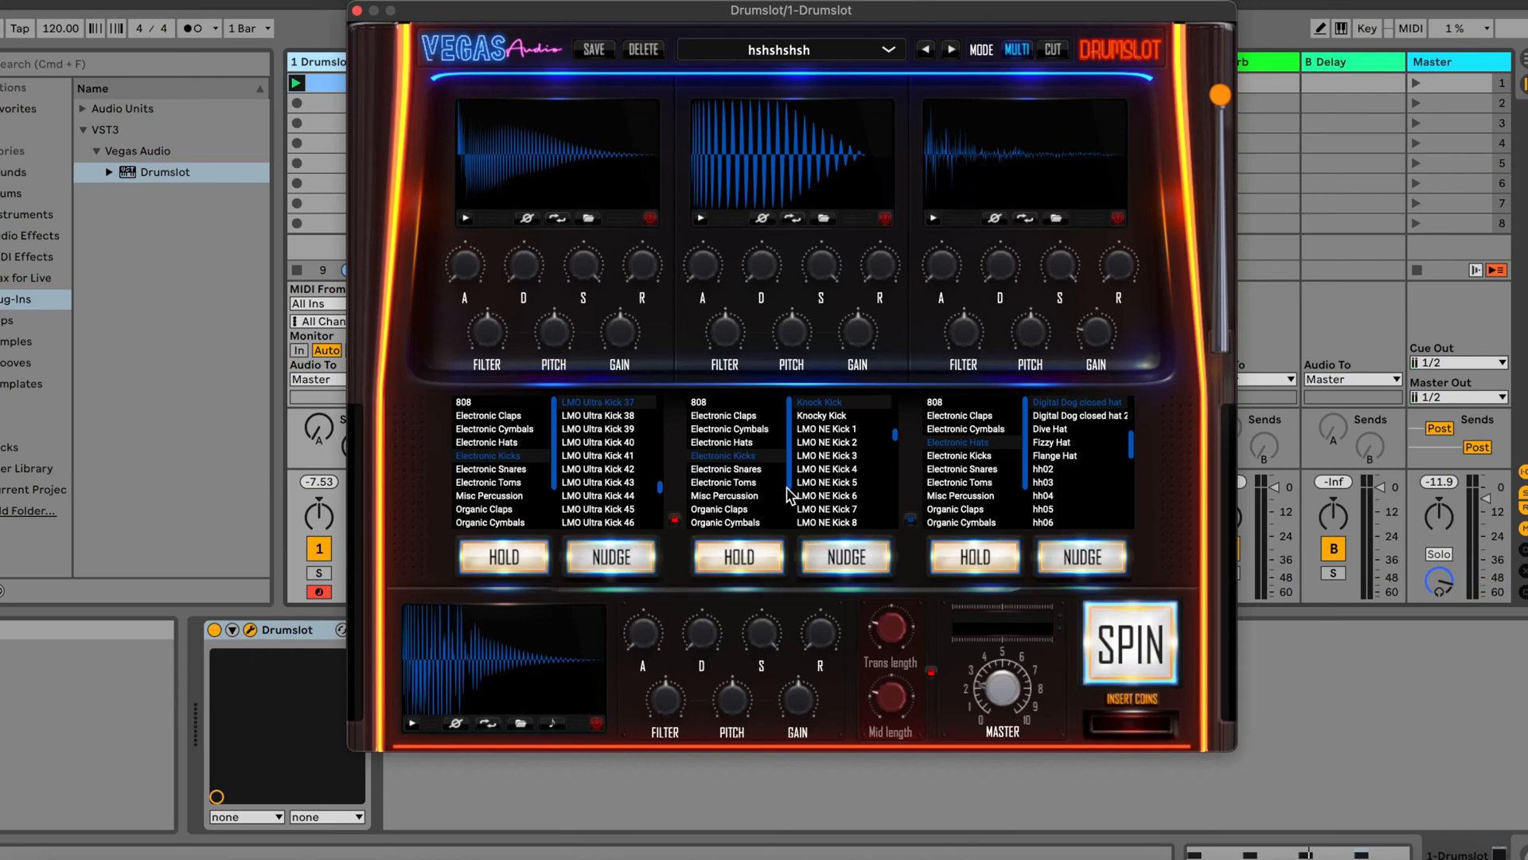
click(1121, 653)
click(1119, 653)
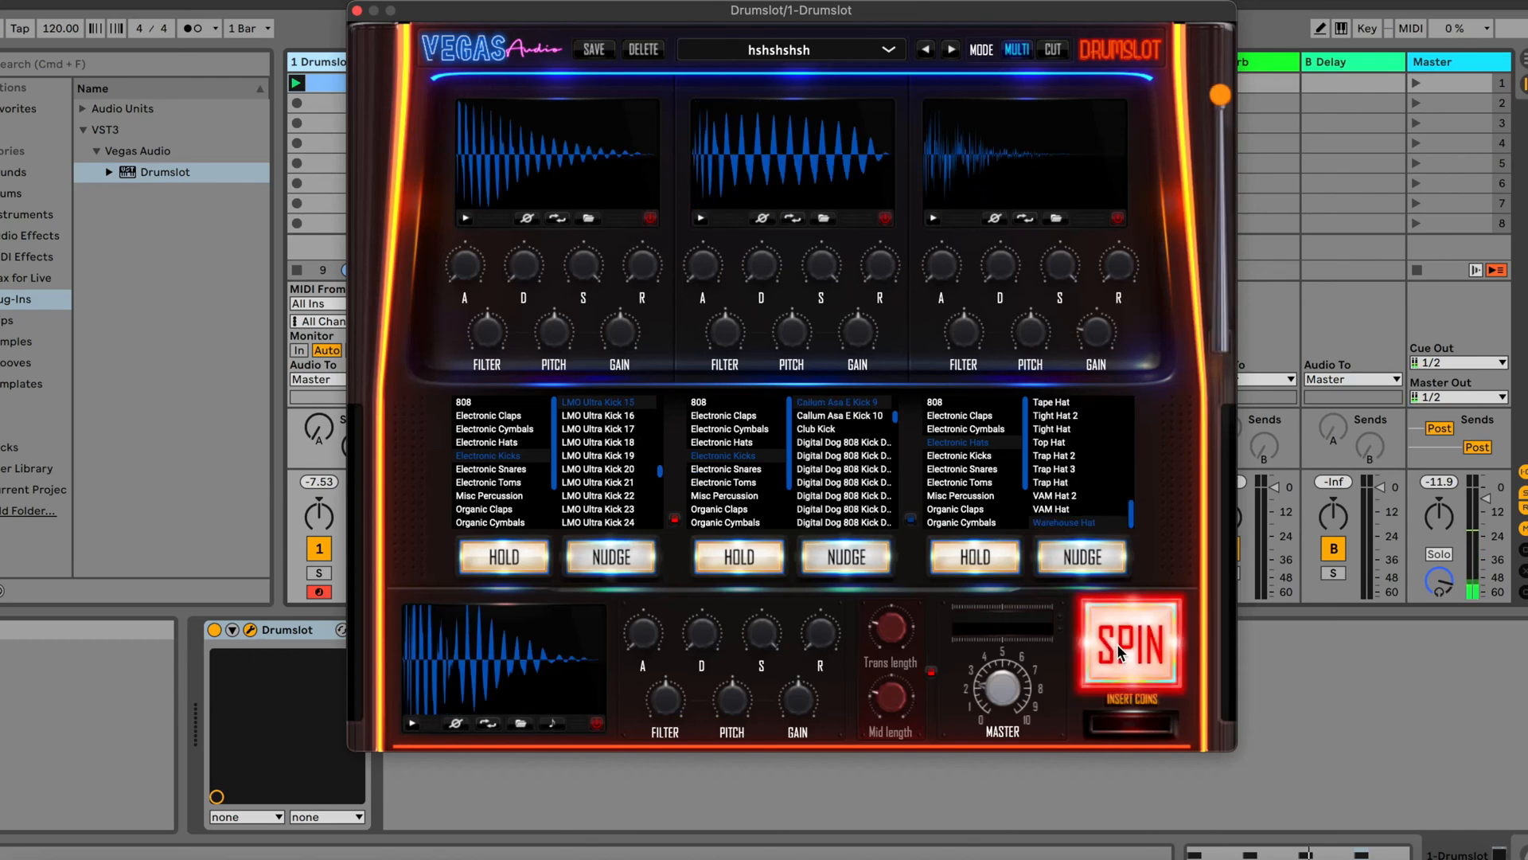
click(1119, 653)
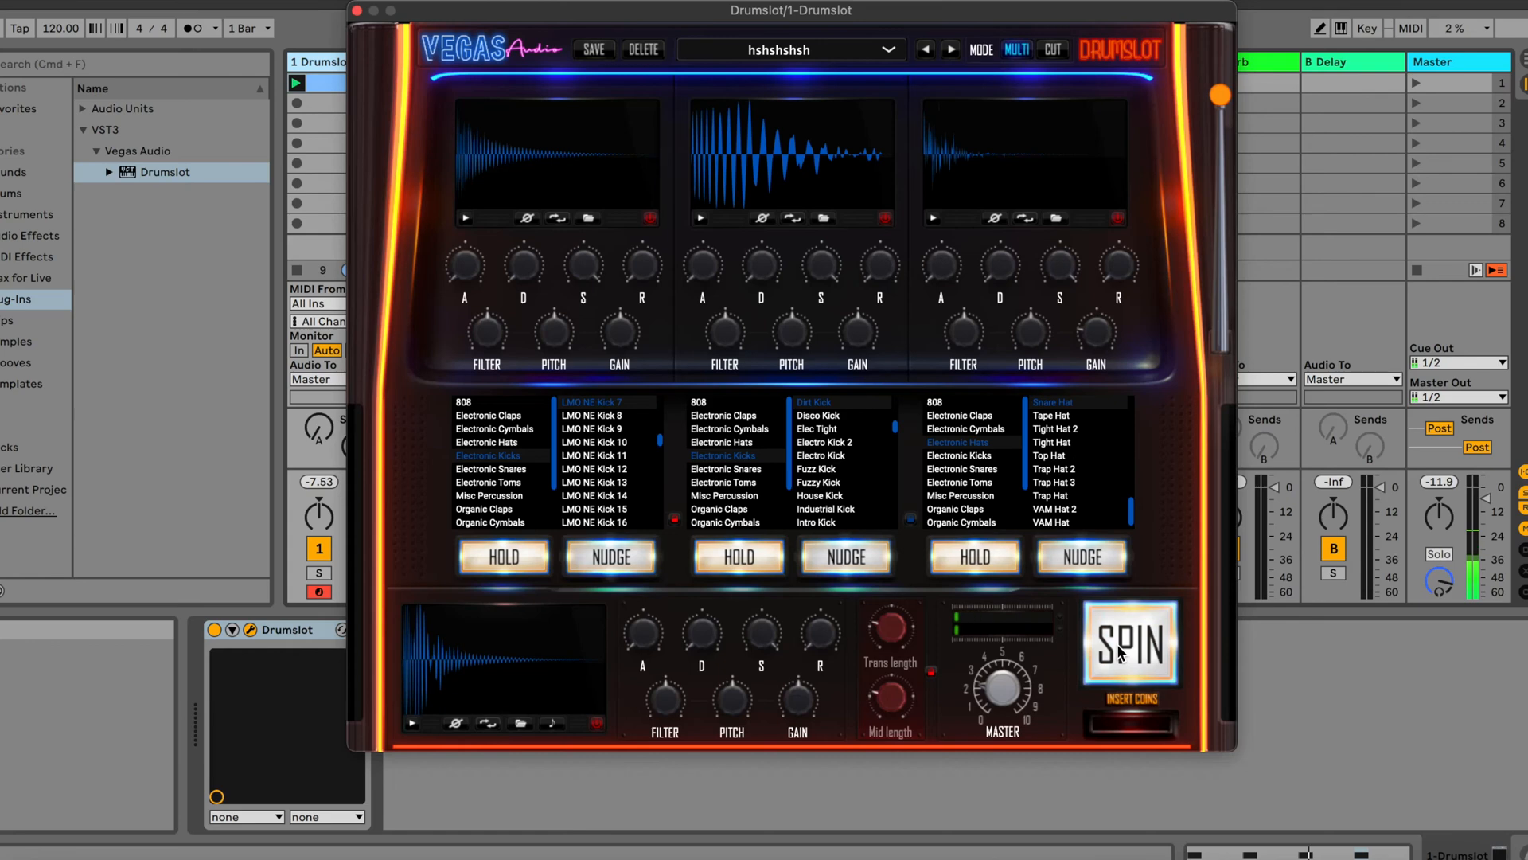
click(1119, 652)
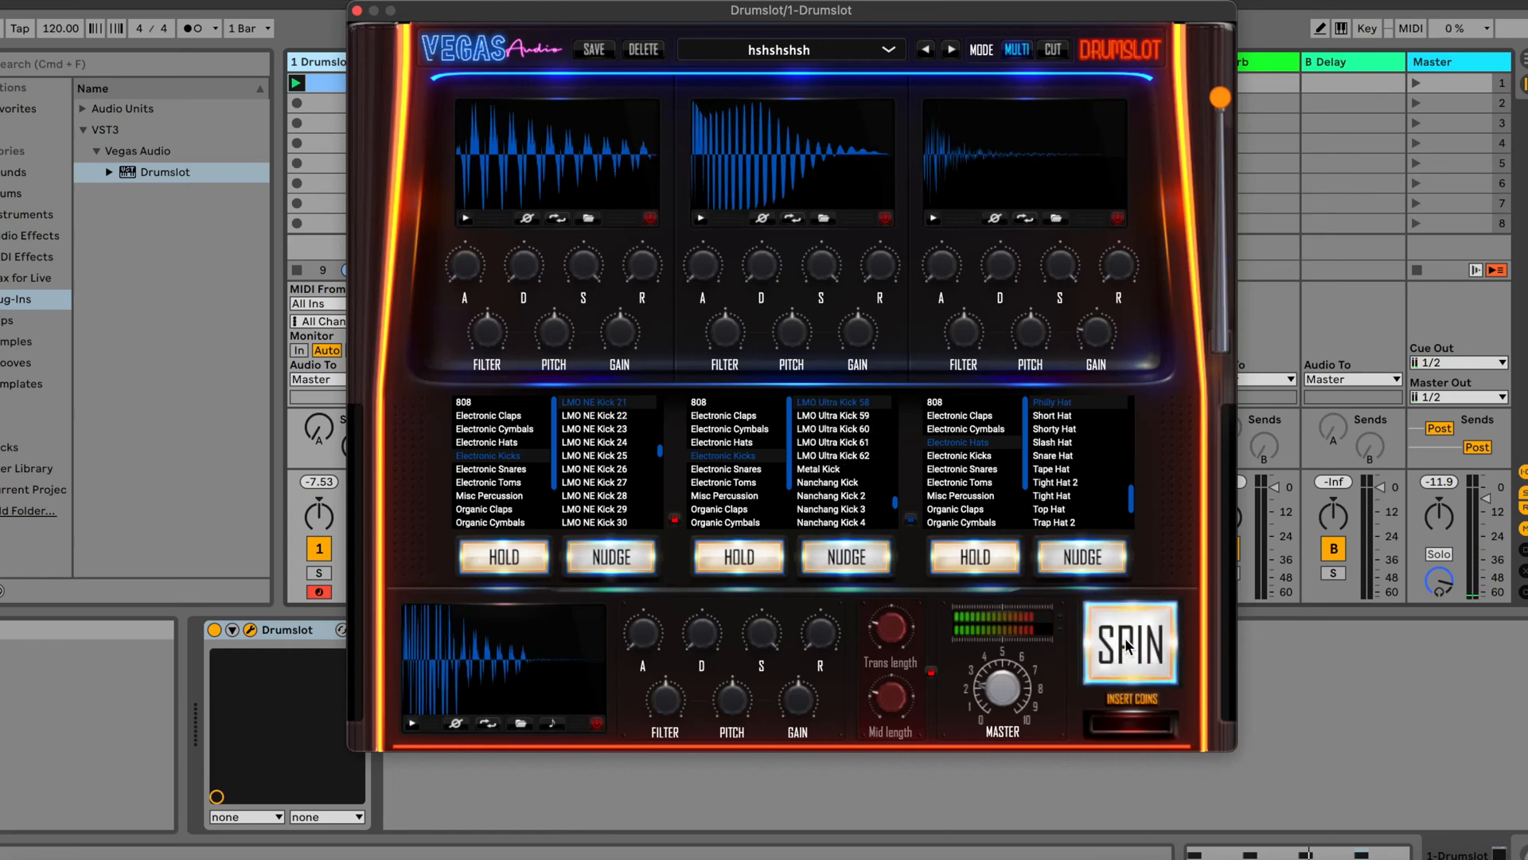
Switch the third layer to Organic Claps, spin a few combinations, and select the Snap 7 sample for it
click(961, 509)
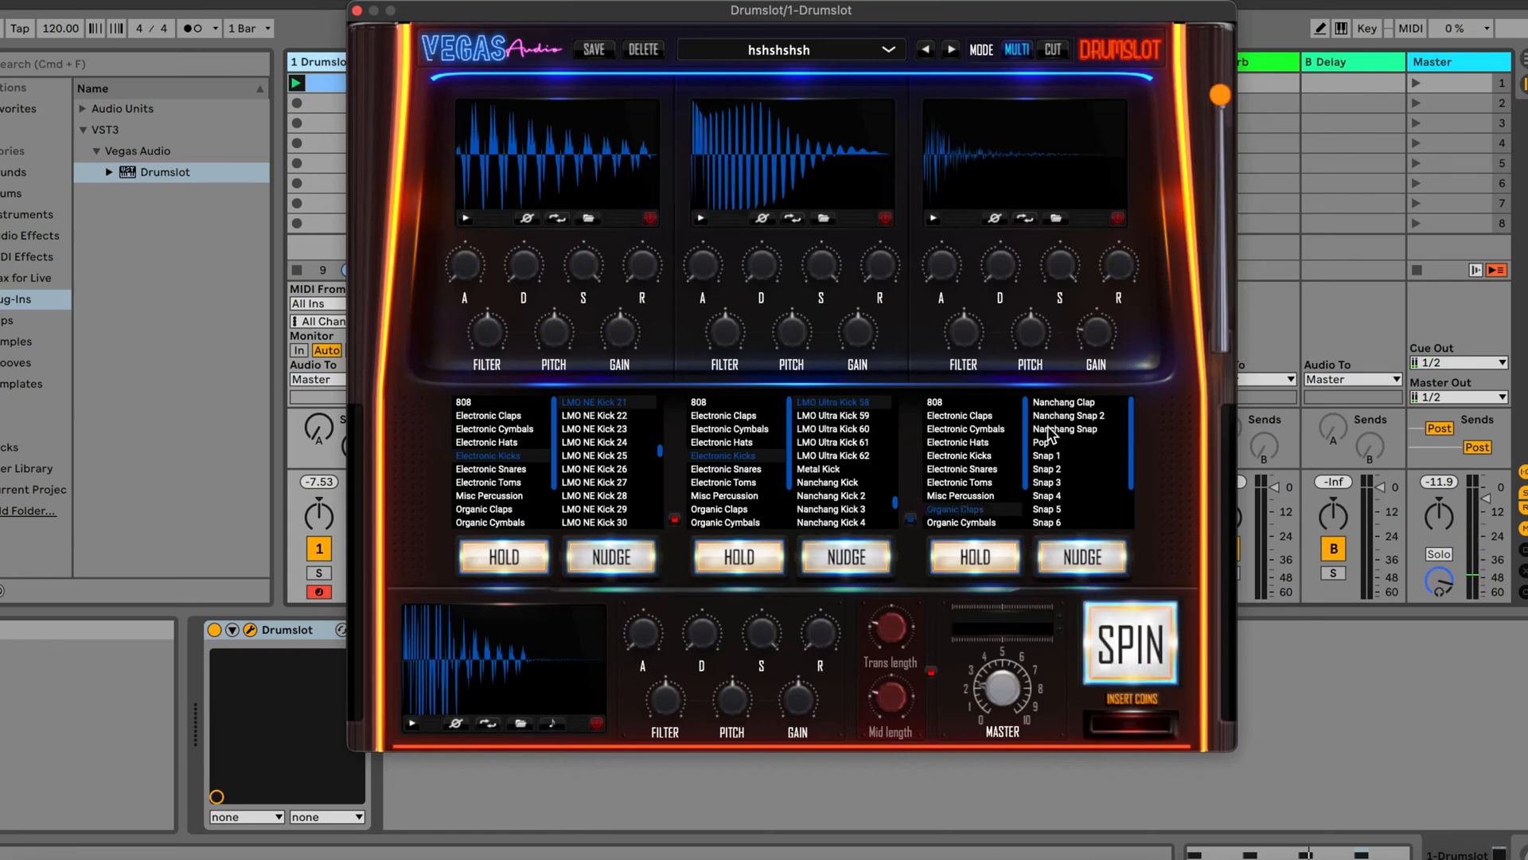
click(1135, 654)
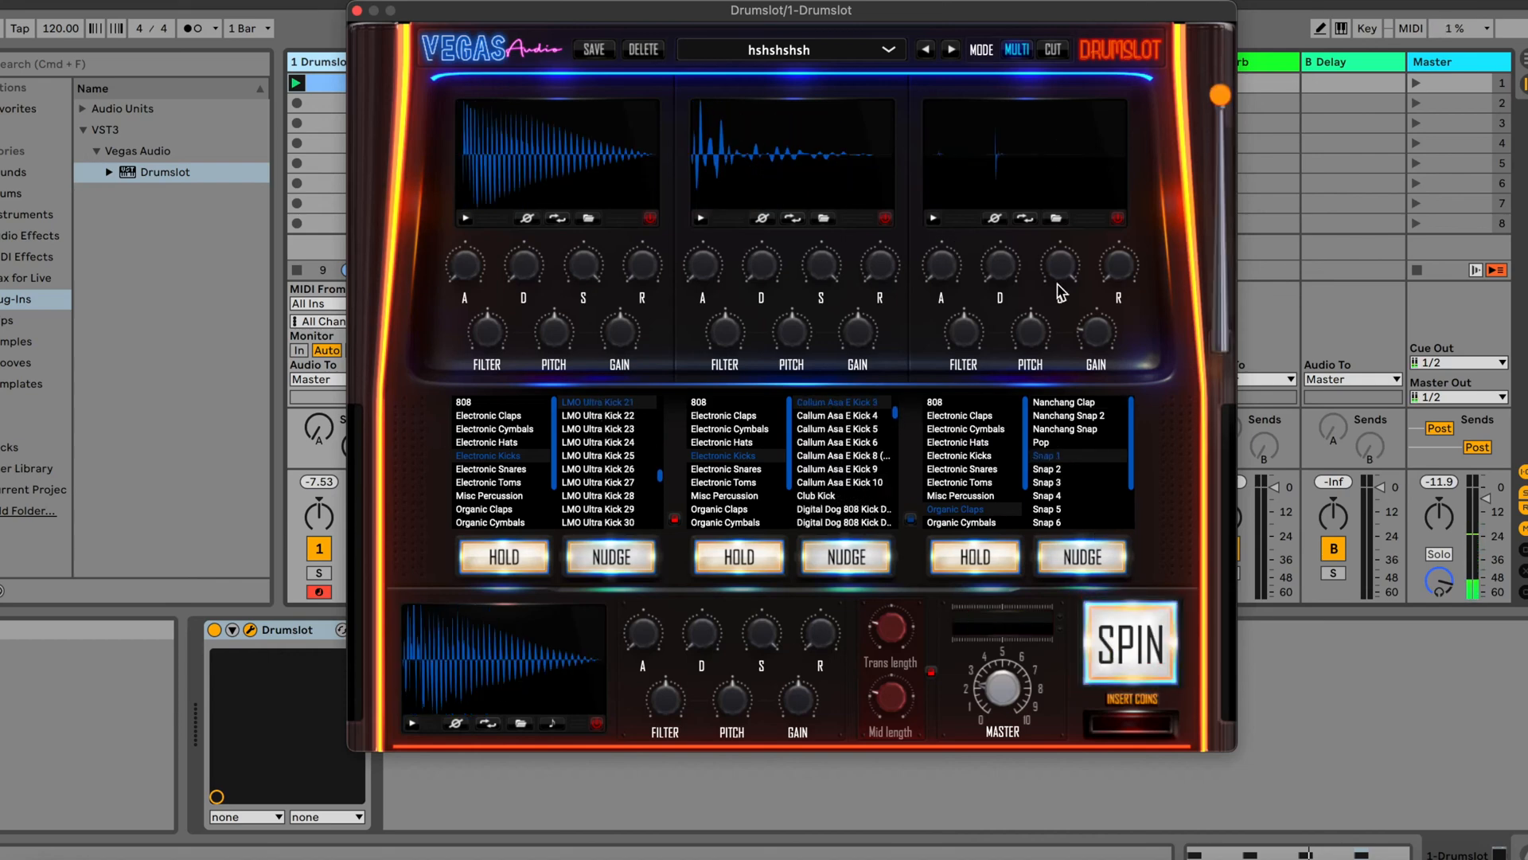
click(1129, 651)
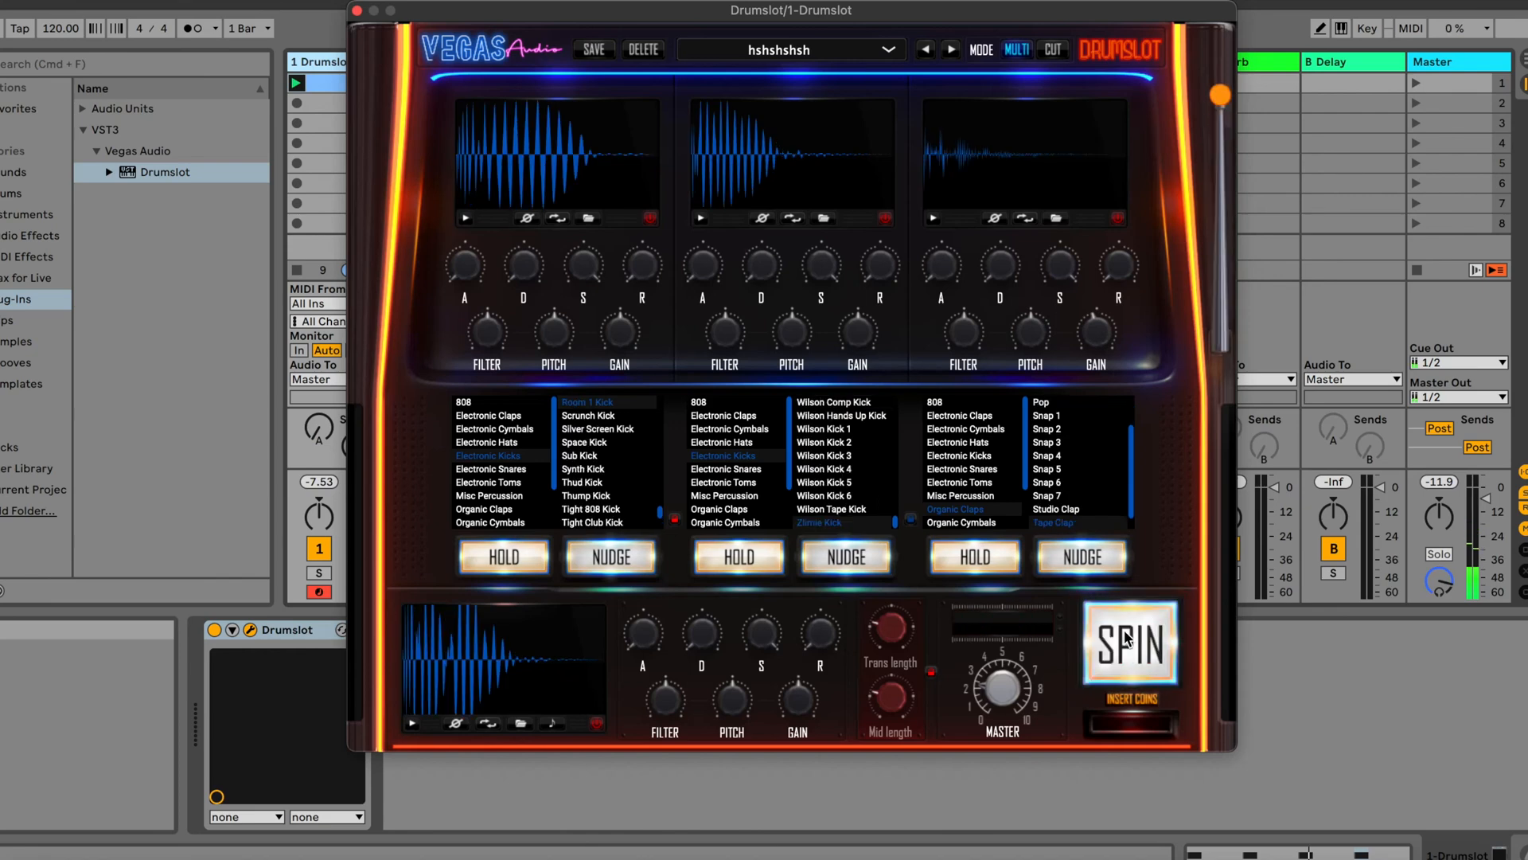
click(1057, 508)
click(1053, 495)
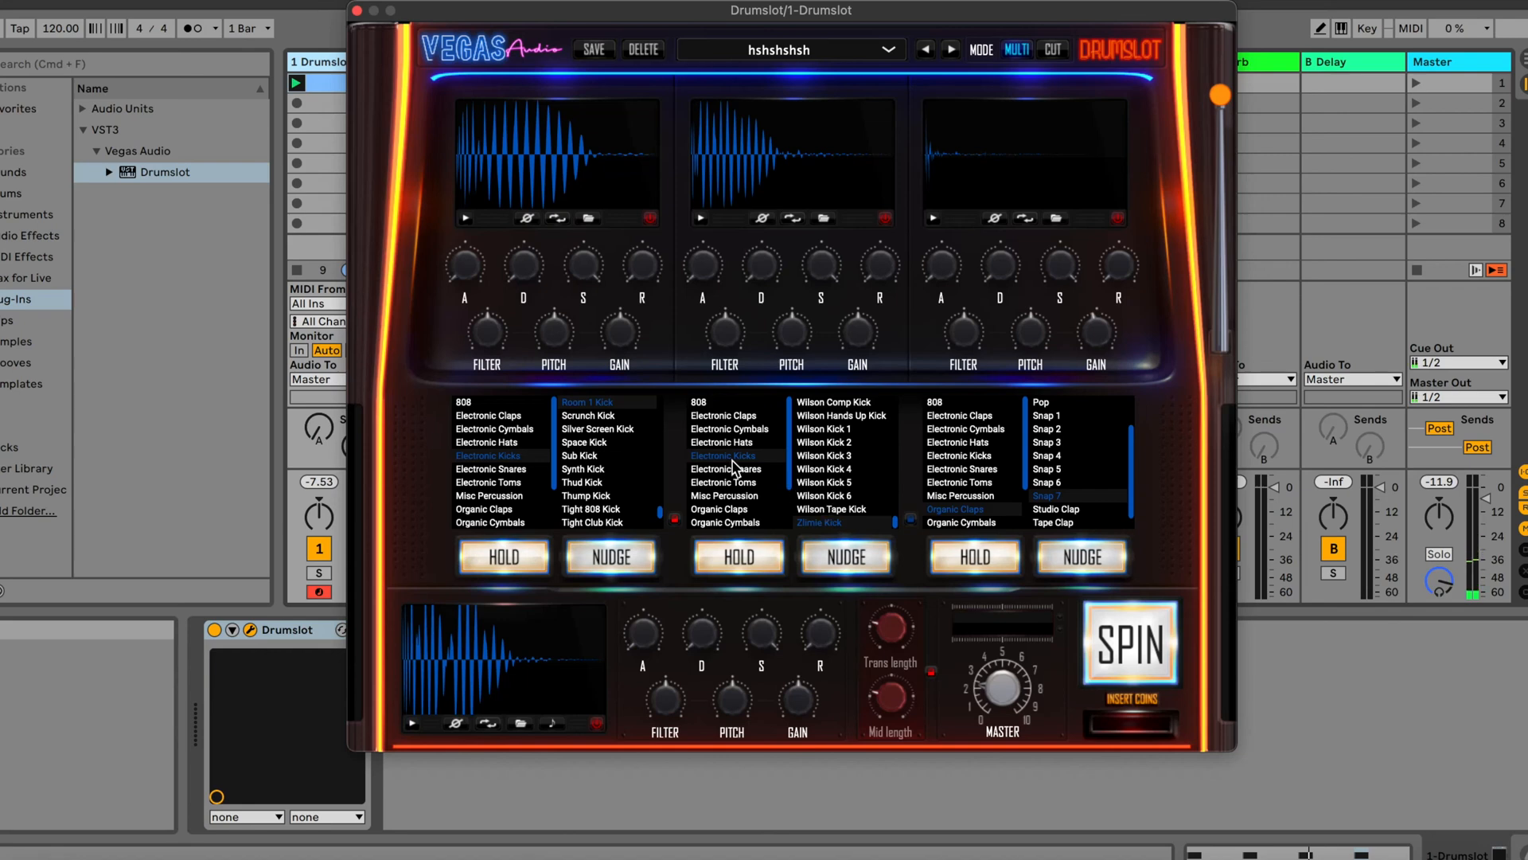
Load Callum Asa O Hat 1 from Organic Hats into the second layer and nudge the first layer's kick to Sub Kick
scroll(734, 478, down, 3)
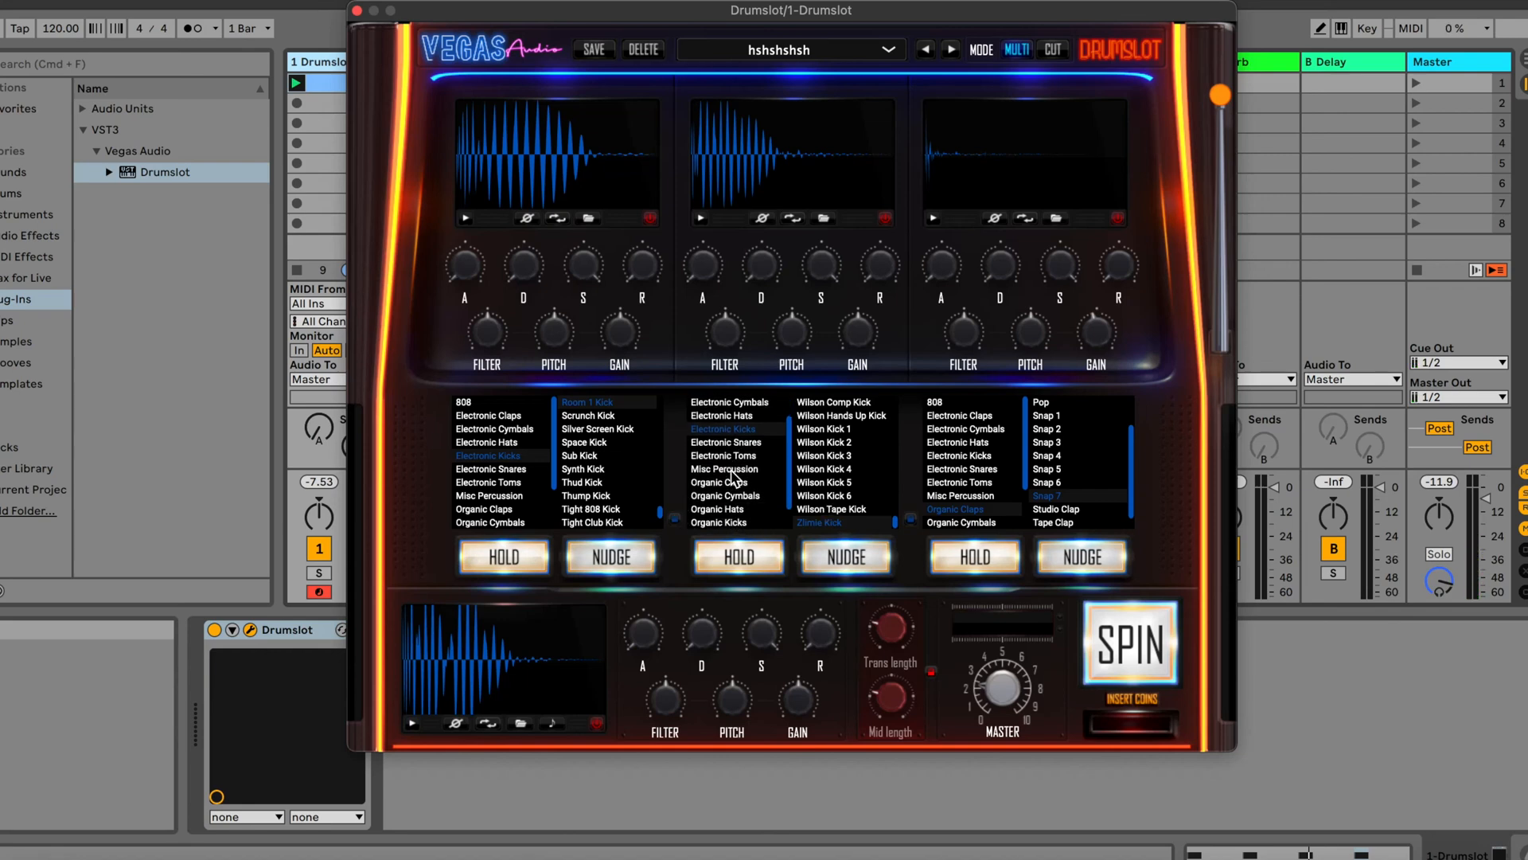
click(732, 483)
click(842, 404)
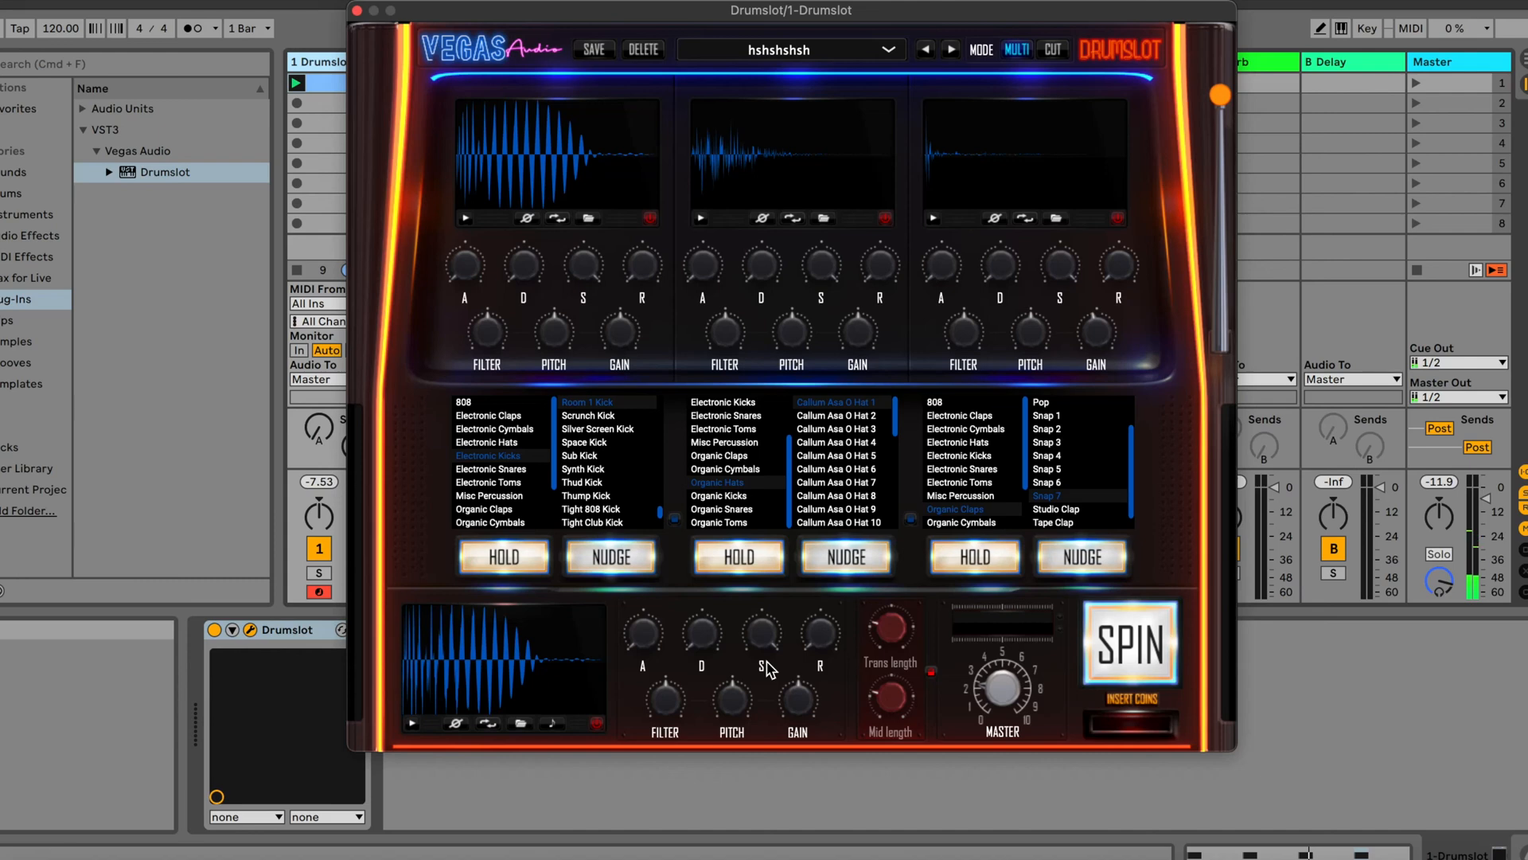
click(603, 567)
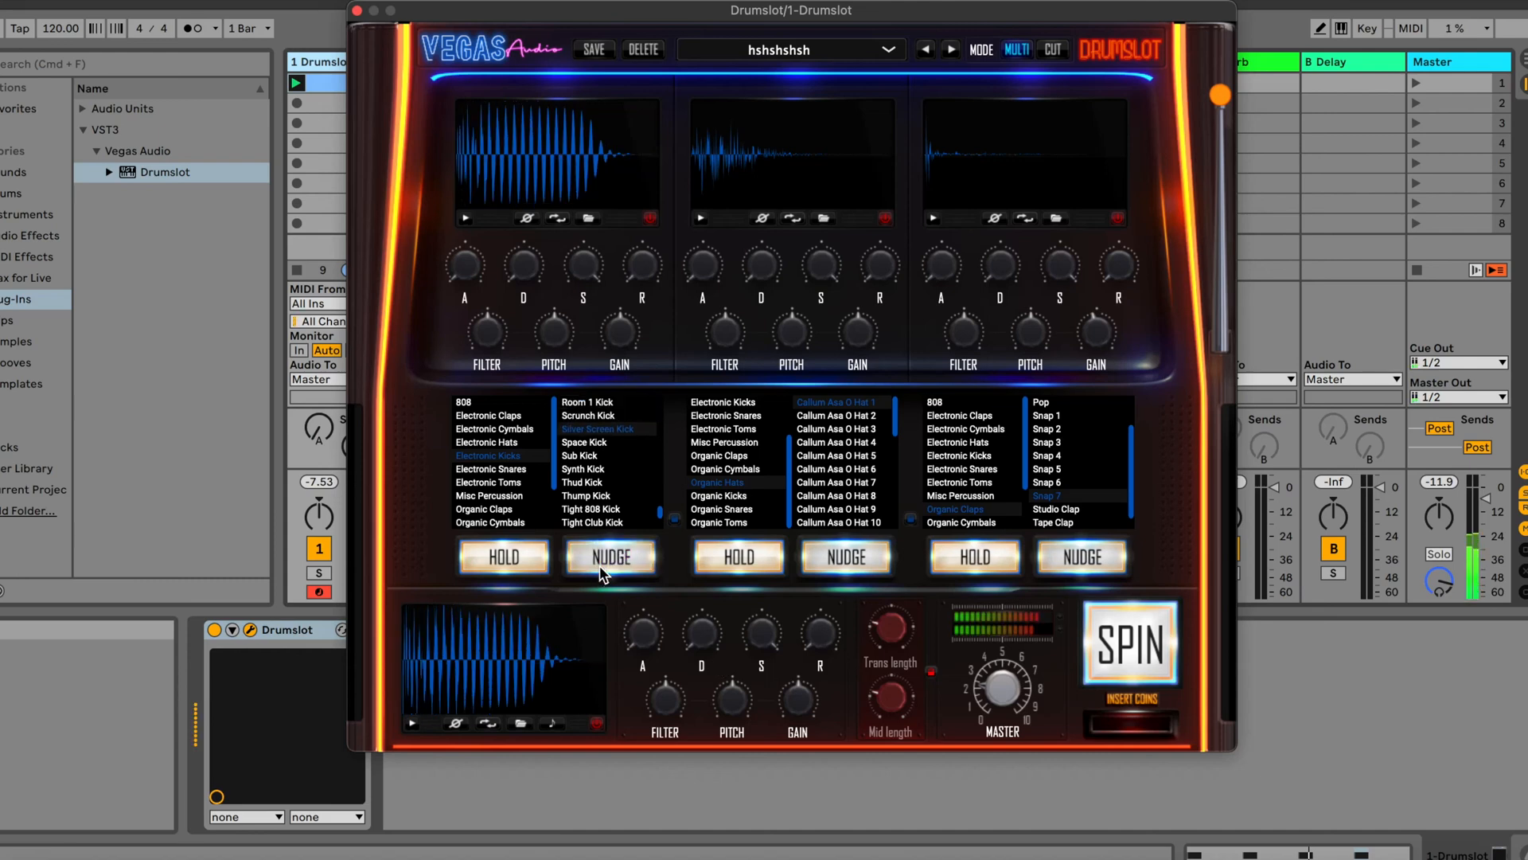
click(601, 570)
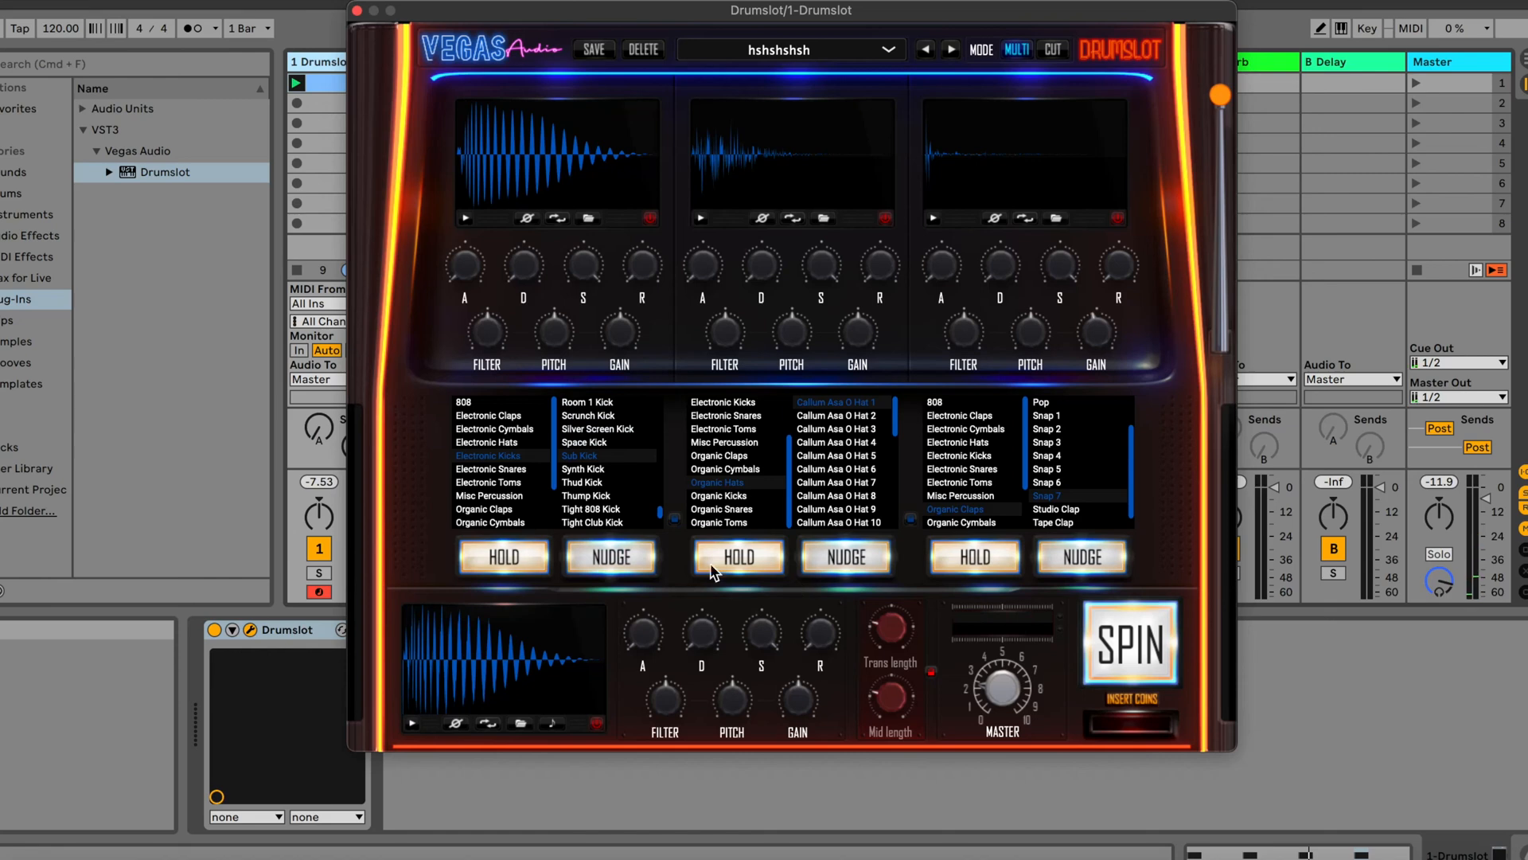
Relink the categories of all three layers and spin a new combination of Electronic Kicks
click(911, 521)
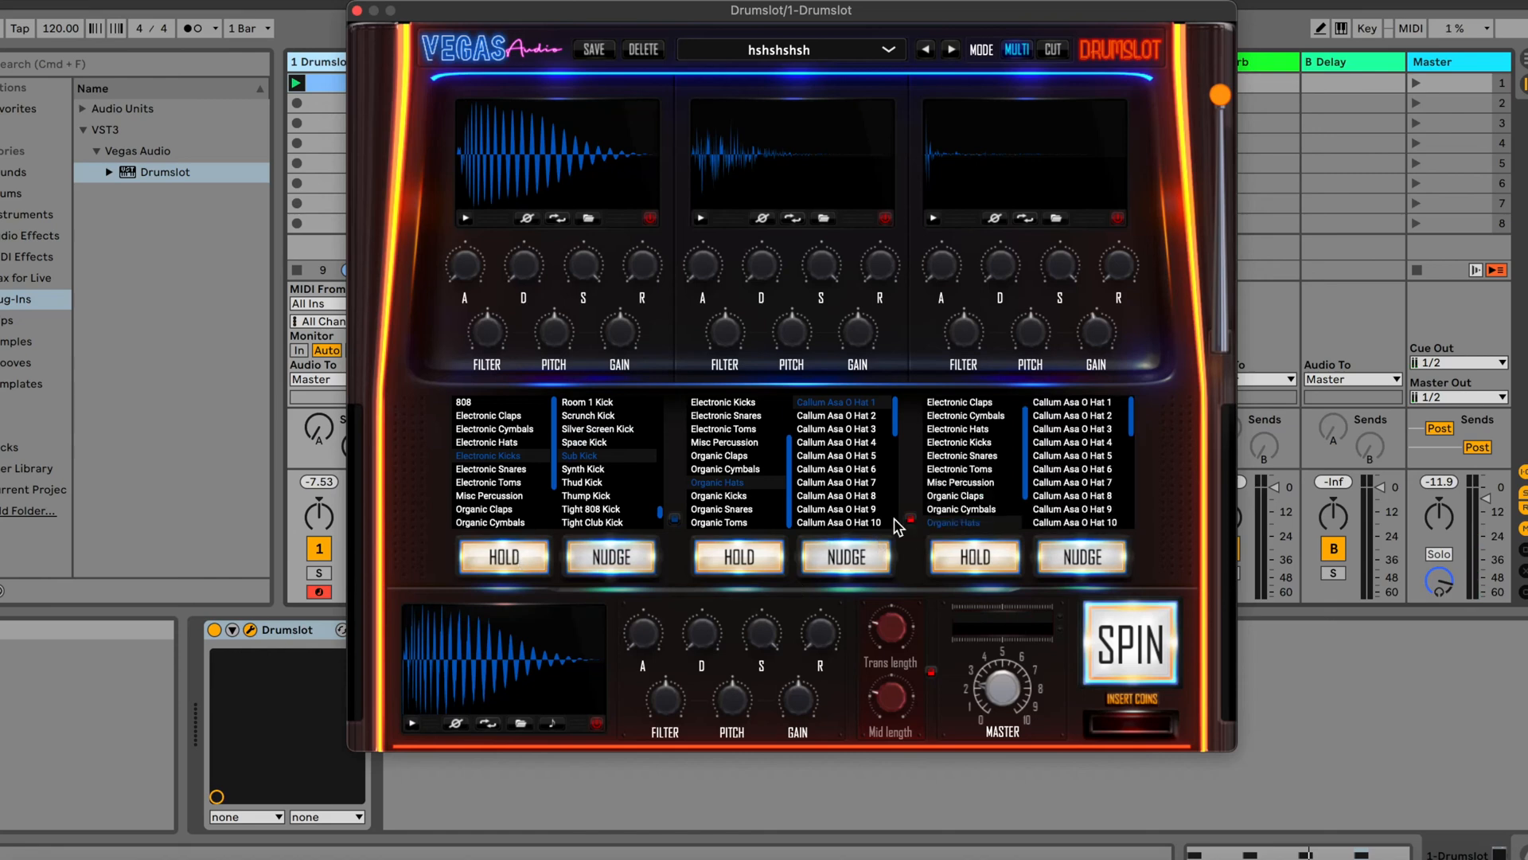
click(675, 520)
click(1164, 637)
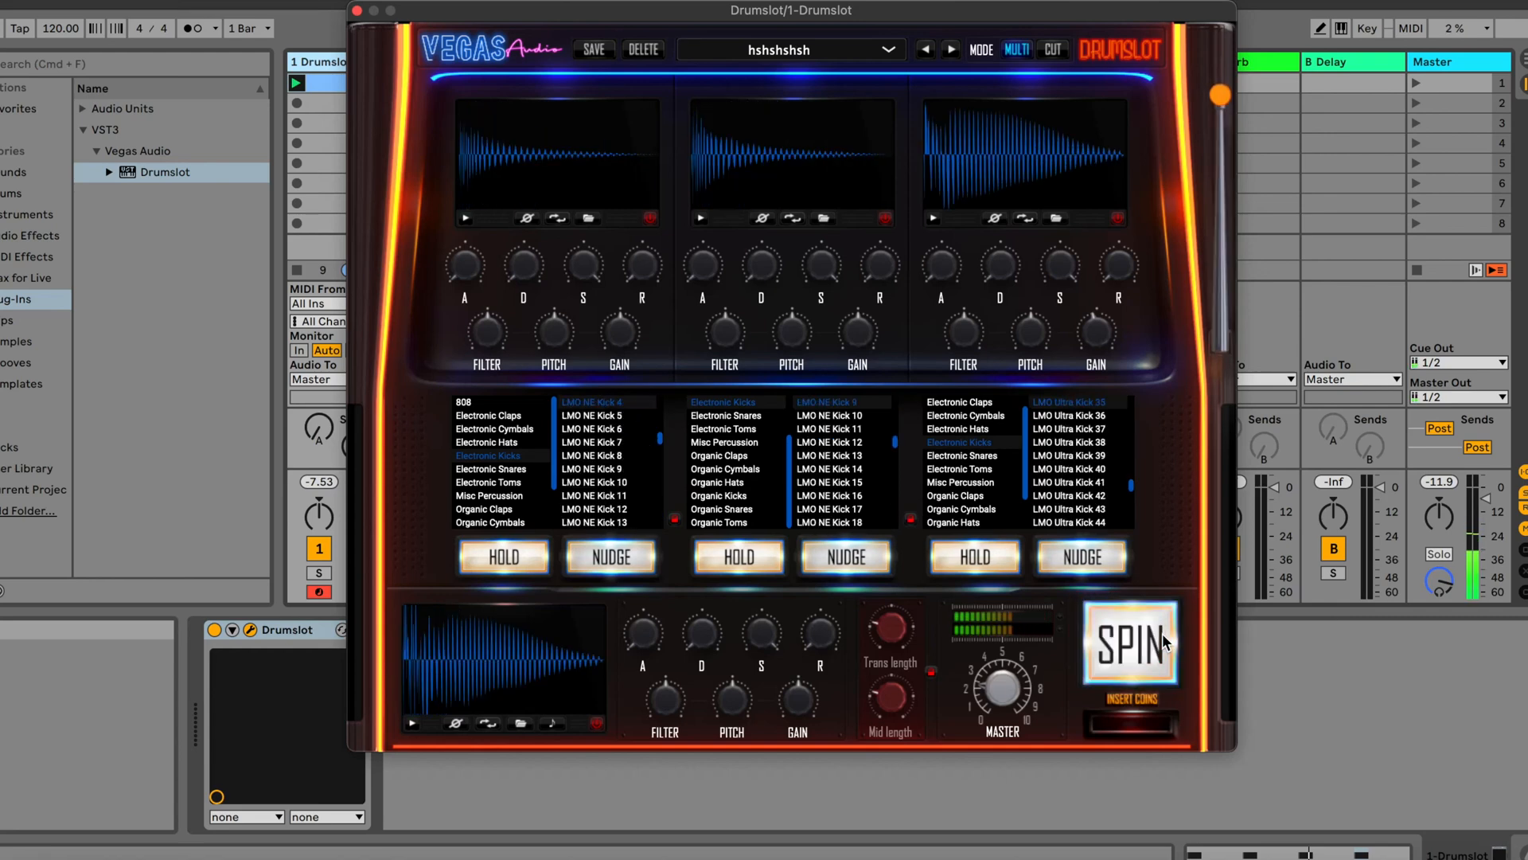
Audition the first layer on its own, hold it, and spin new kicks for the other two layers several times
click(465, 219)
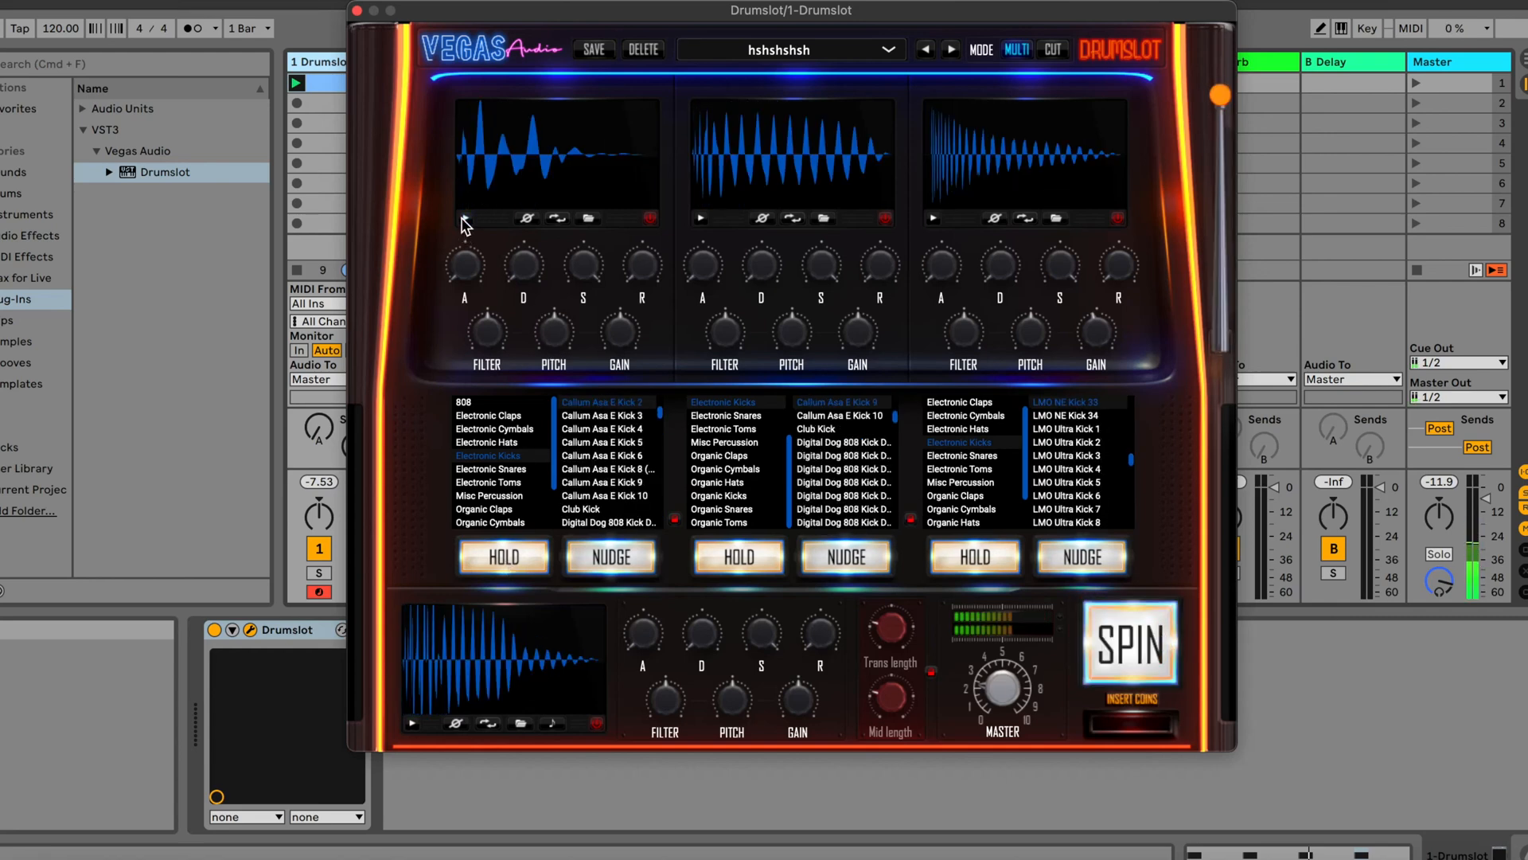
click(519, 566)
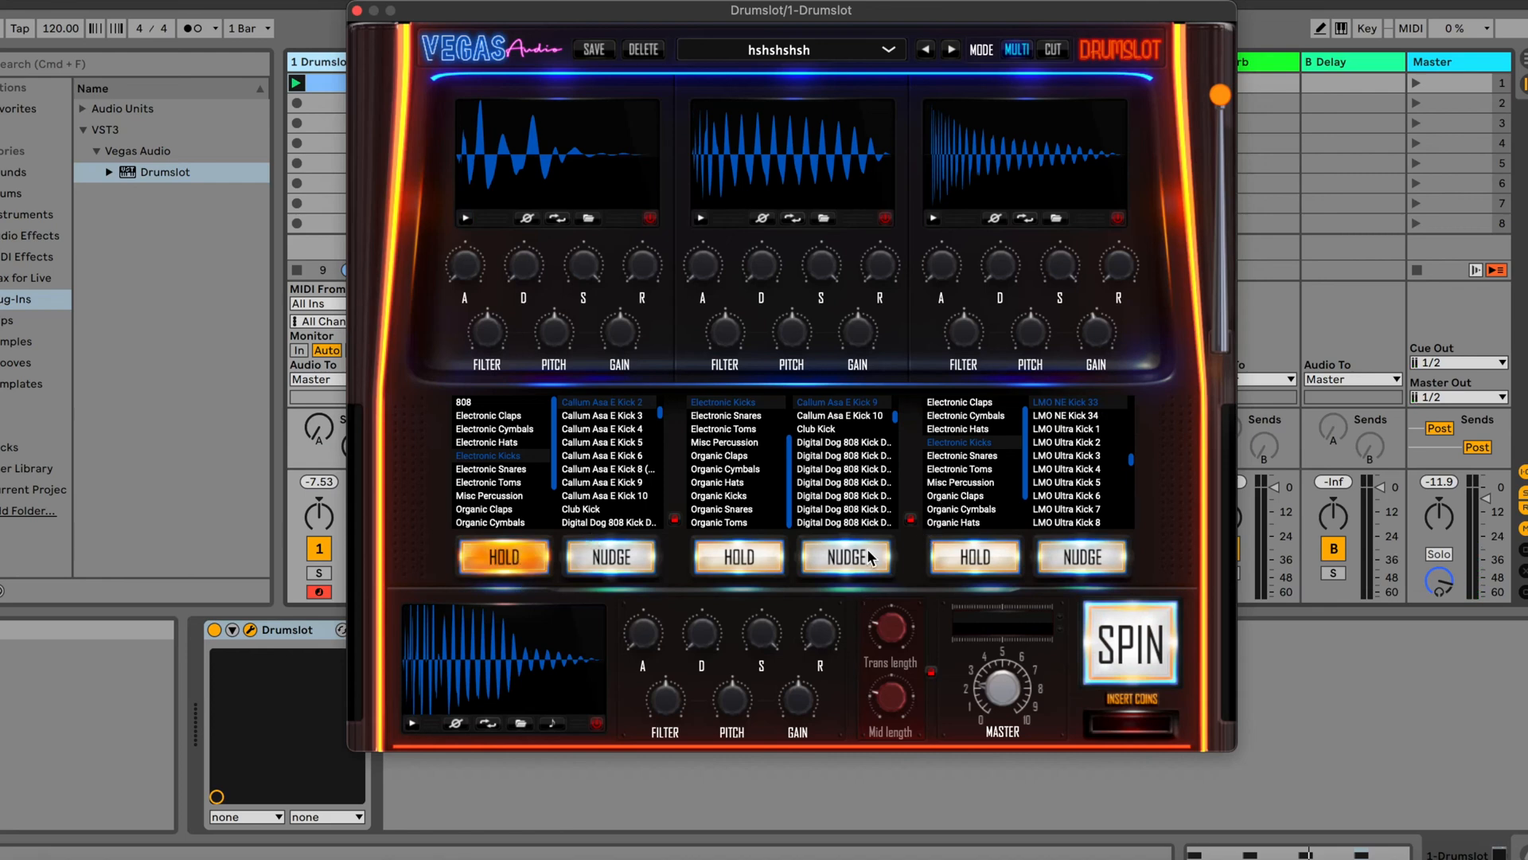
click(1137, 649)
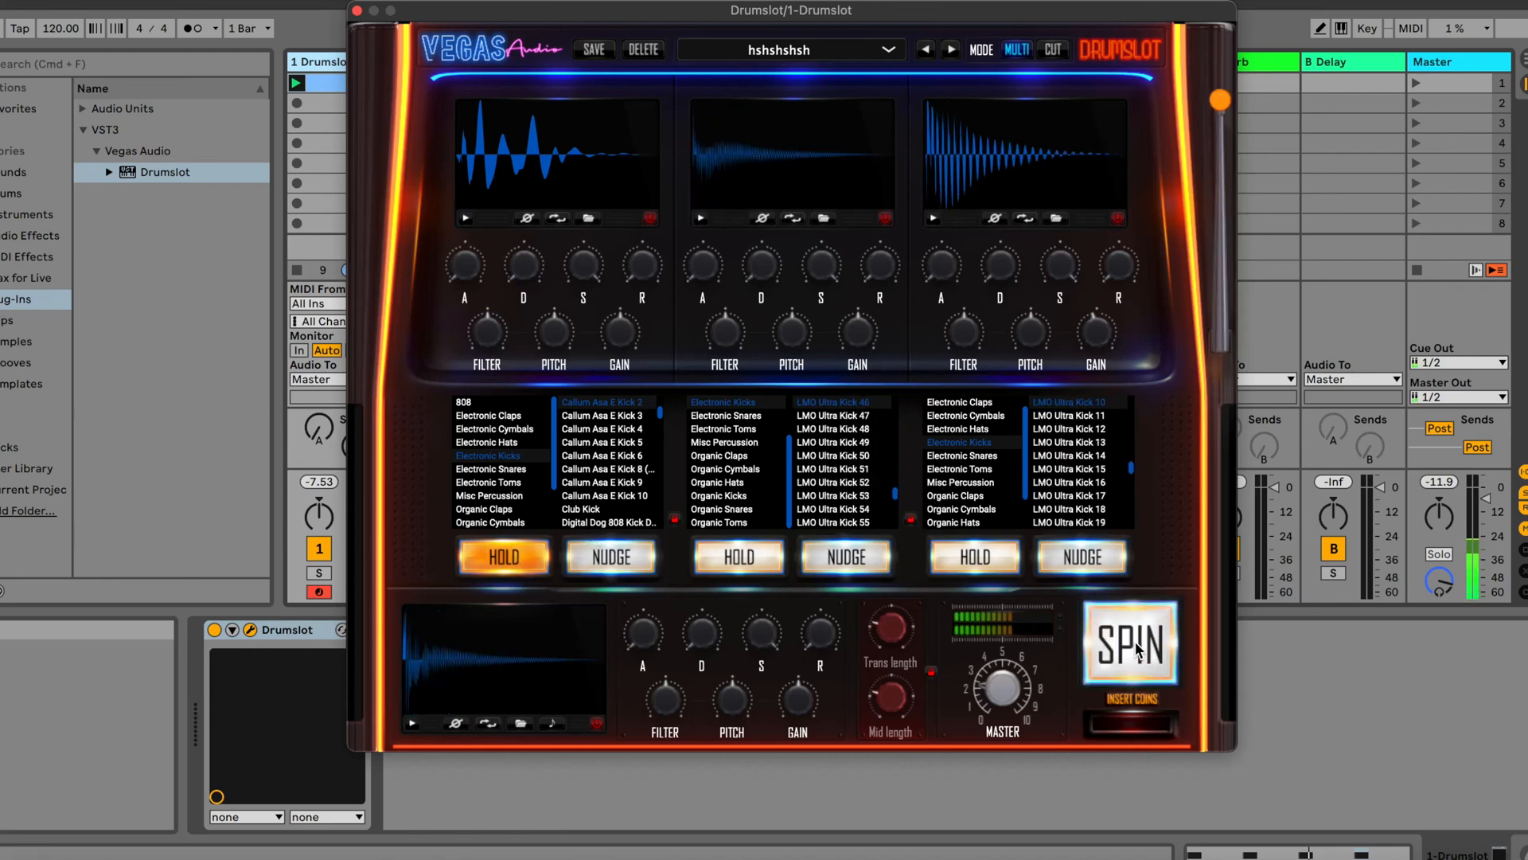
click(1137, 649)
click(1137, 648)
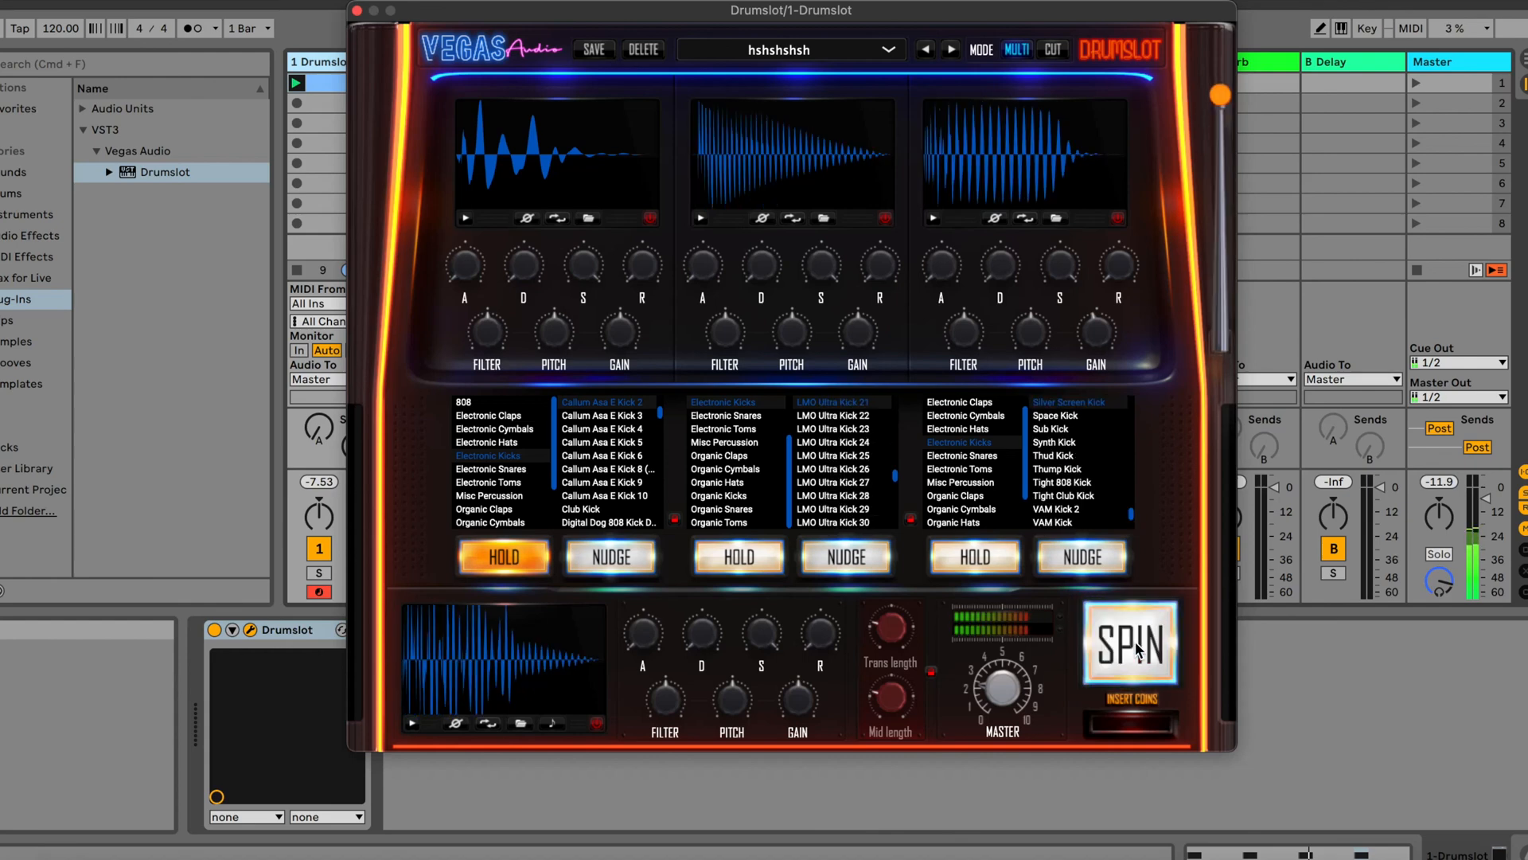
With the second layer also held, spin the third layer and nudge its kick repeatedly to LMO NE Kick 30
click(720, 565)
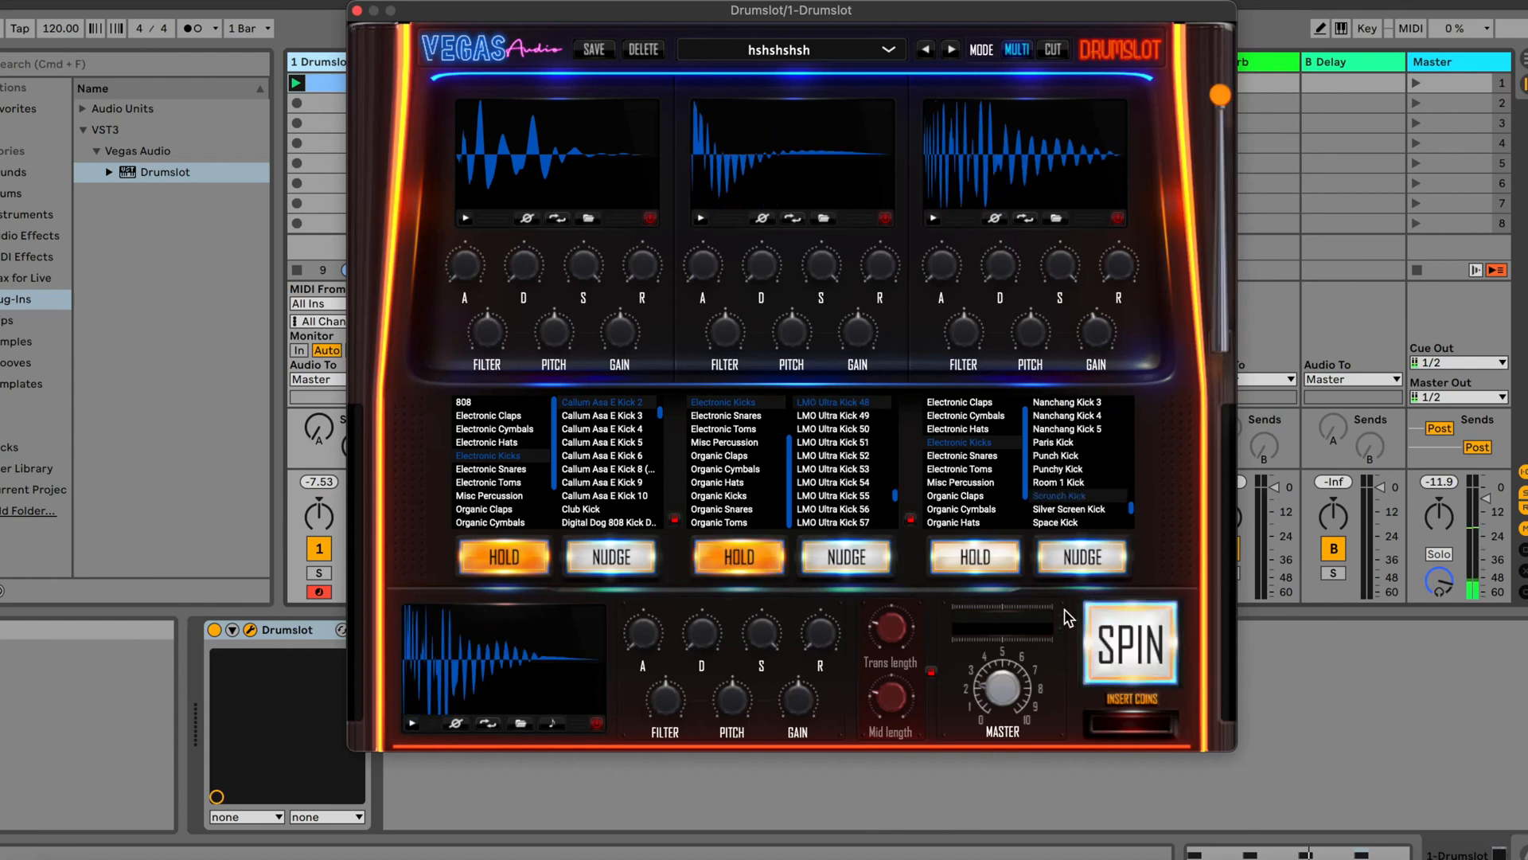
click(1143, 633)
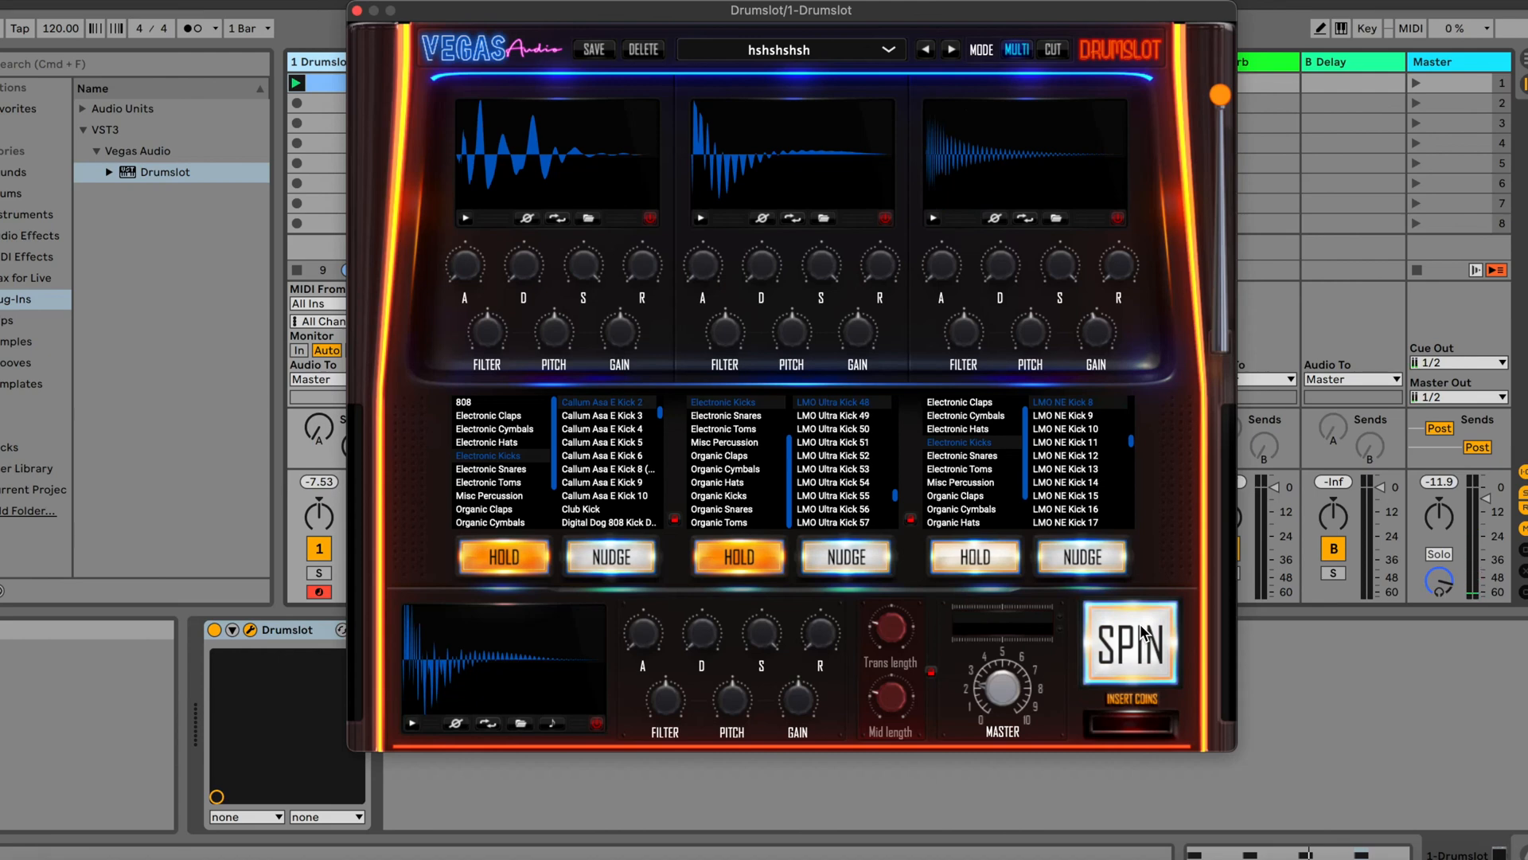
click(1104, 559)
click(1104, 560)
click(1103, 559)
click(1103, 559)
click(1104, 559)
click(1103, 560)
click(1103, 559)
click(1104, 559)
click(1104, 561)
click(1103, 560)
click(1104, 561)
click(1103, 561)
click(1103, 560)
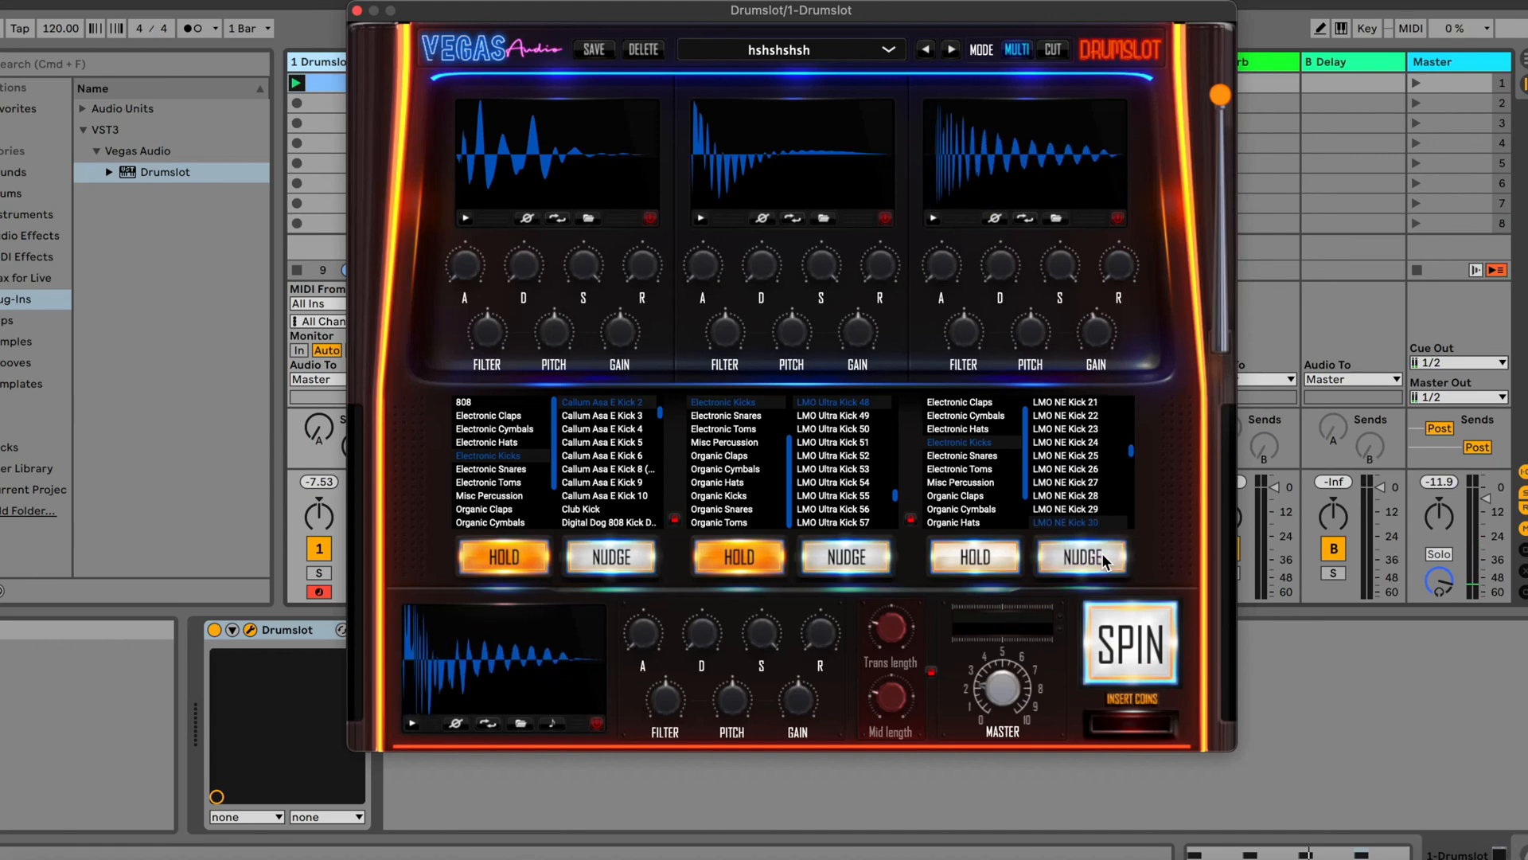
Switch to Cut mode and spin a new kick for the third layer while the first two stay held
click(1051, 51)
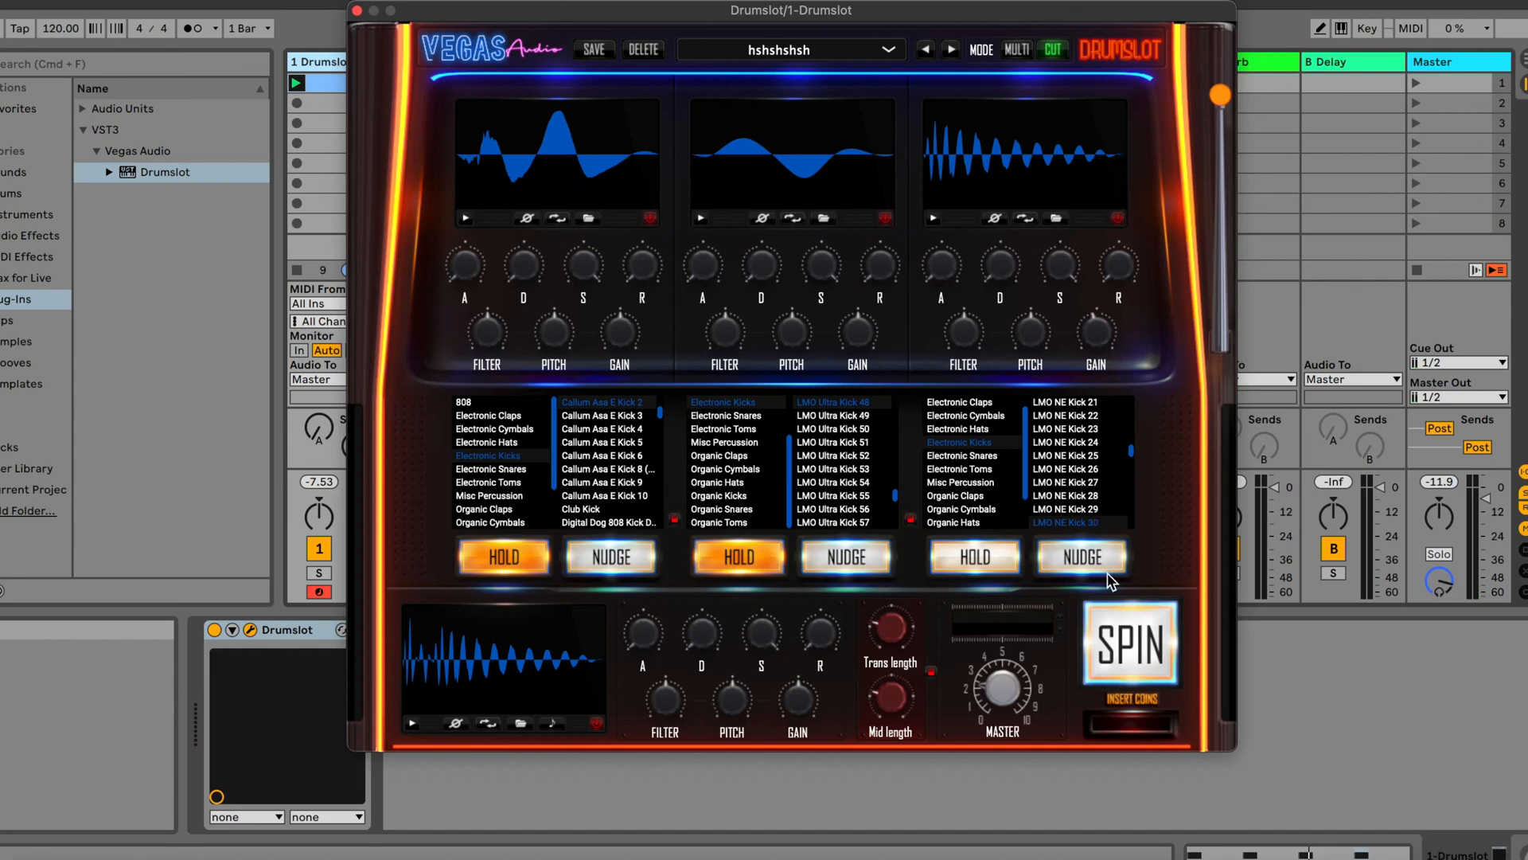
click(1132, 643)
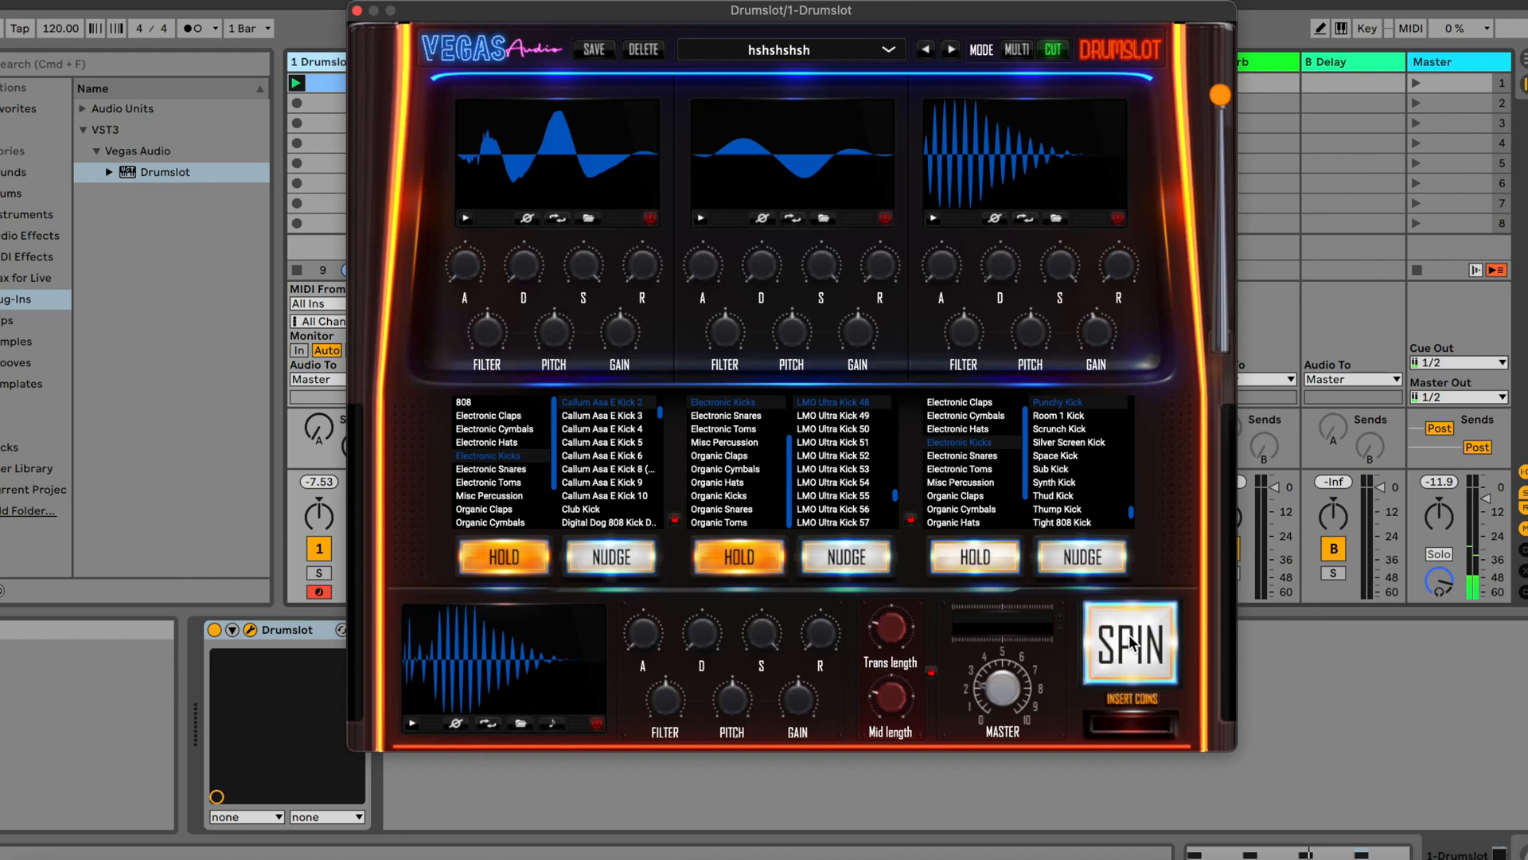